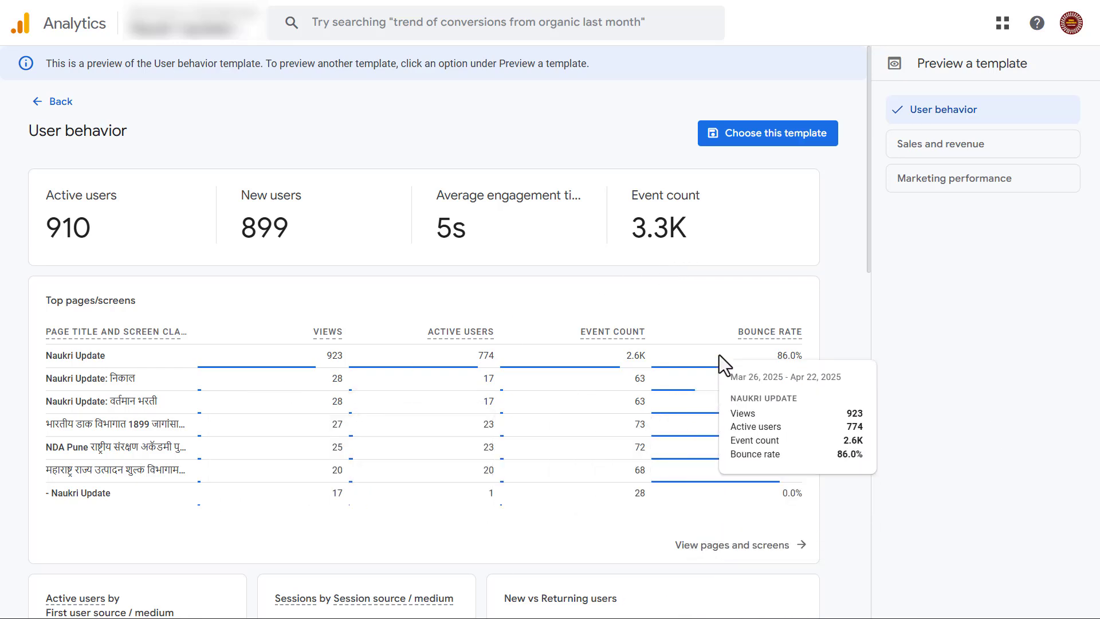
# Step: Review the User behavior template preview and switch the active users by City card to Country
pyautogui.scroll(-5, 712, 448)
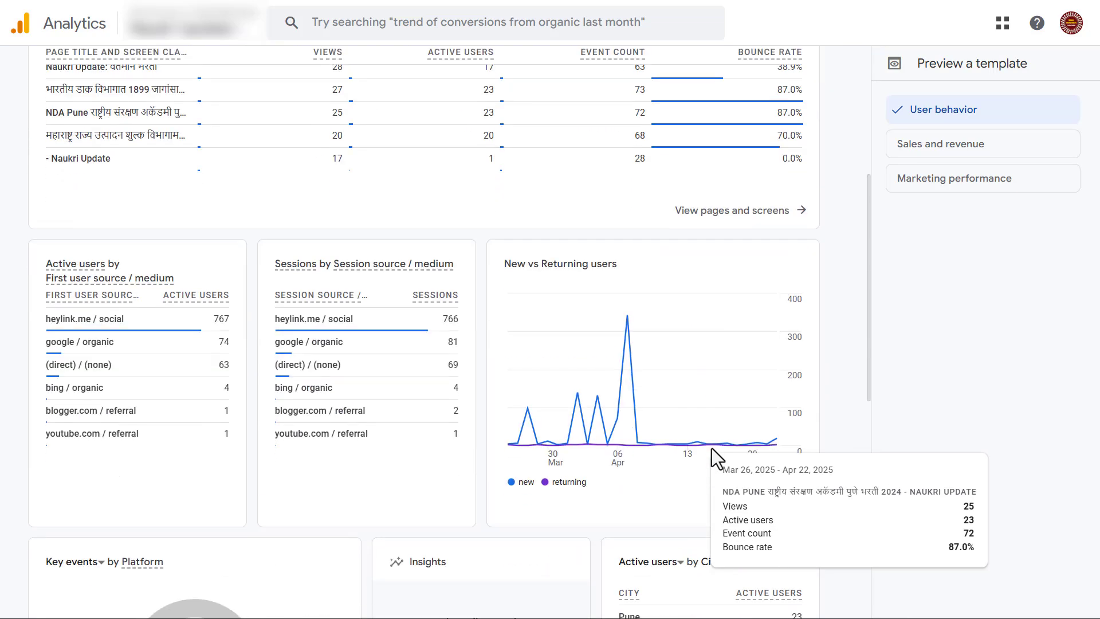
pyautogui.scroll(-5, 711, 448)
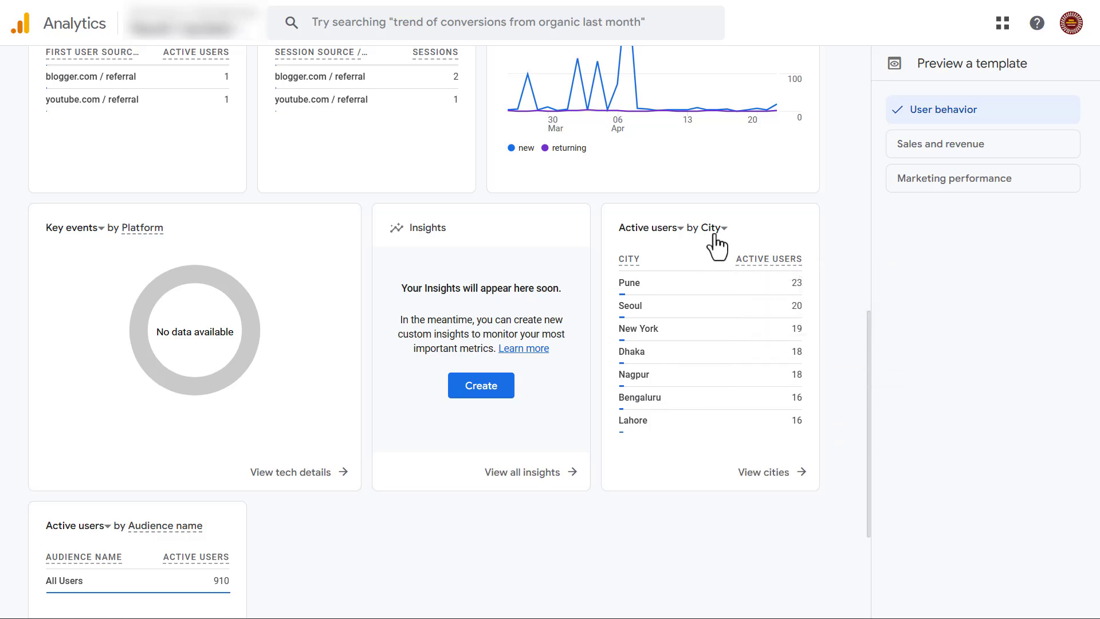
pyautogui.click(723, 230)
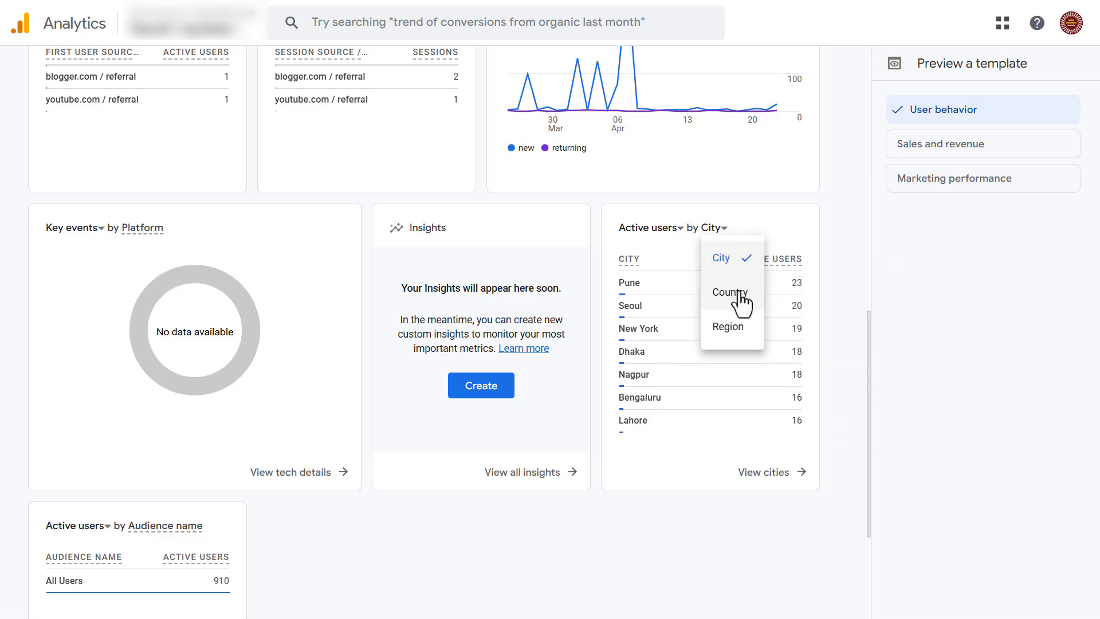
pyautogui.click(742, 298)
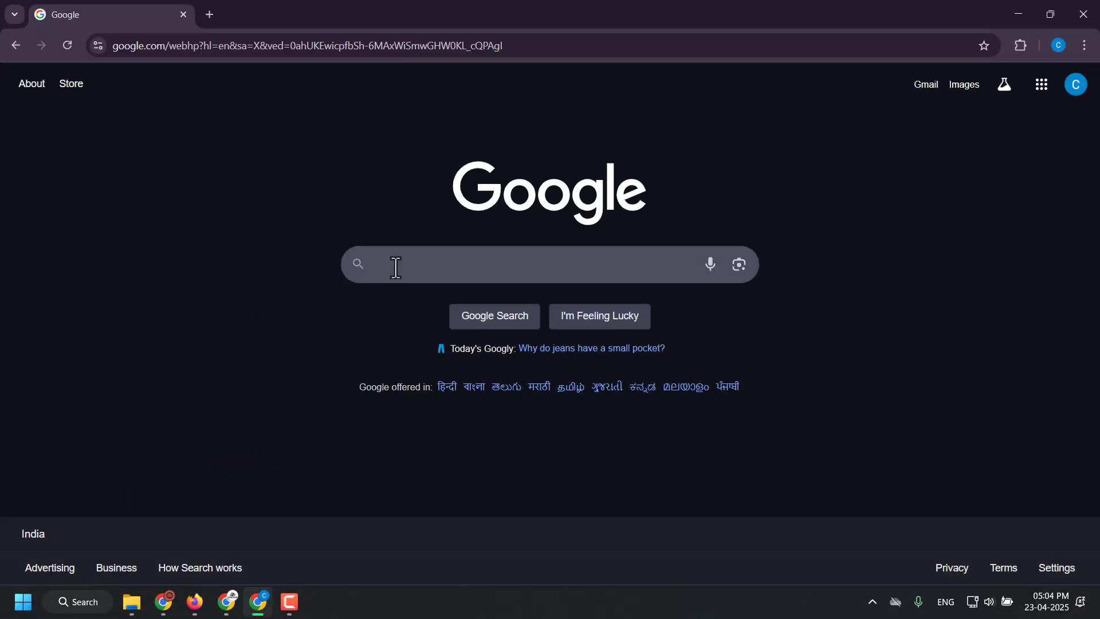
pyautogui.click(548, 46)
pyautogui.write('https://analytics.google.com/')
pyautogui.press('Return')
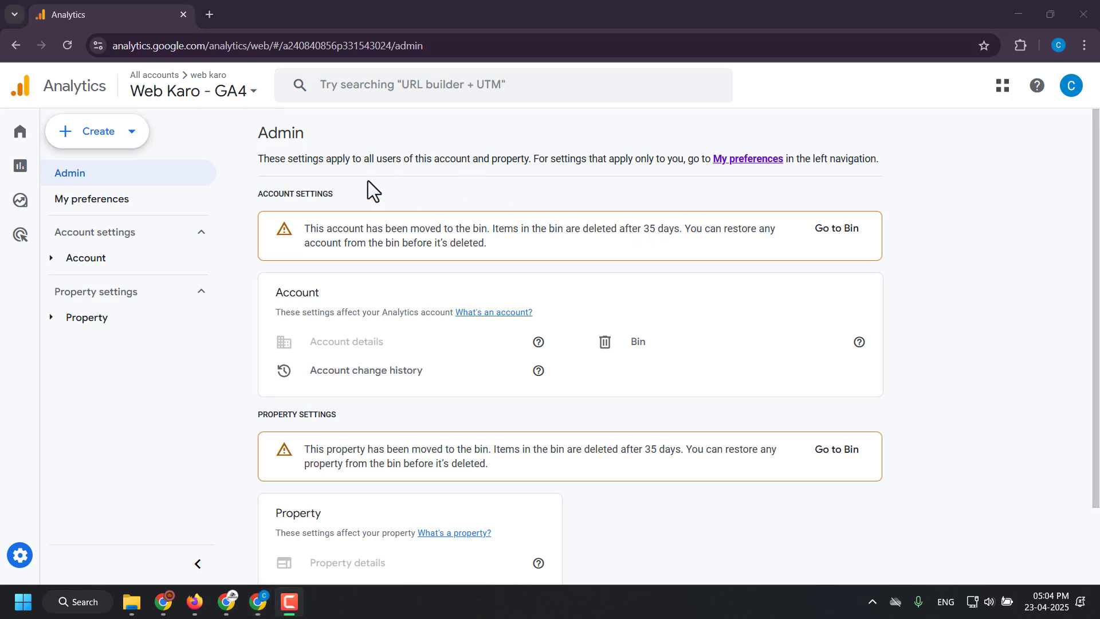
# Step: Check the list of existing Analytics accounts and properties, and start creating a new account
pyautogui.click(206, 108)
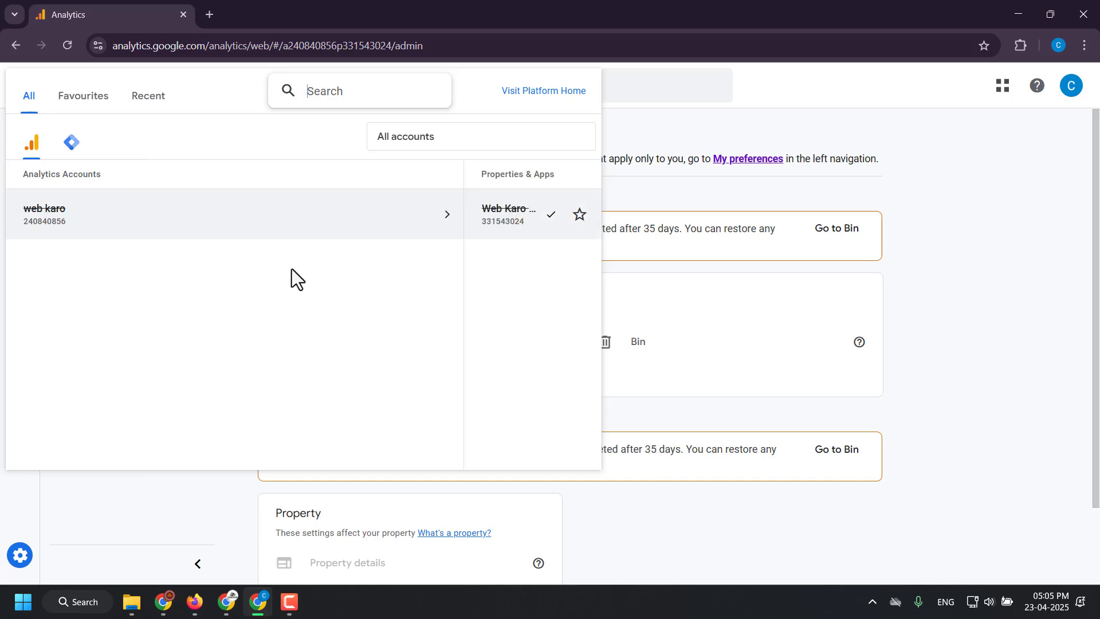
pyautogui.click(665, 100)
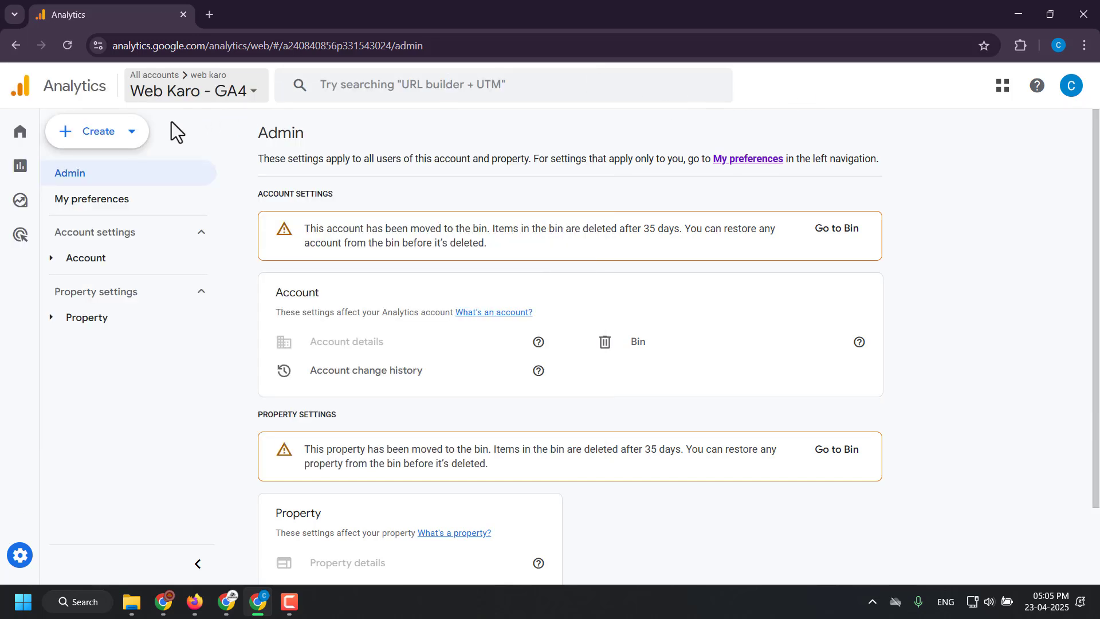
pyautogui.click(133, 137)
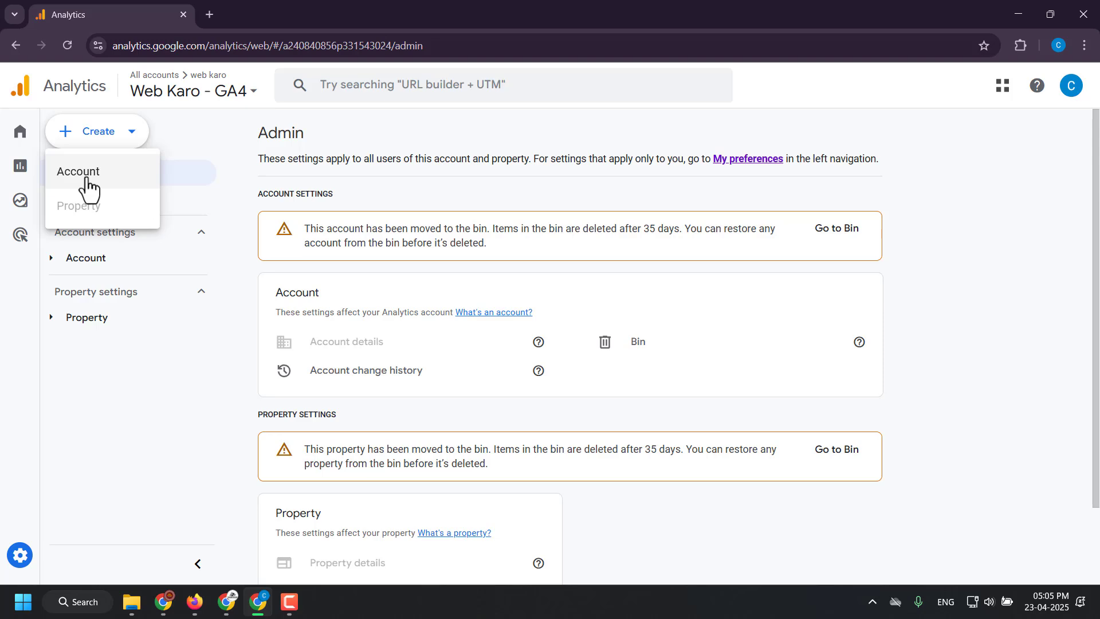
pyautogui.click(87, 182)
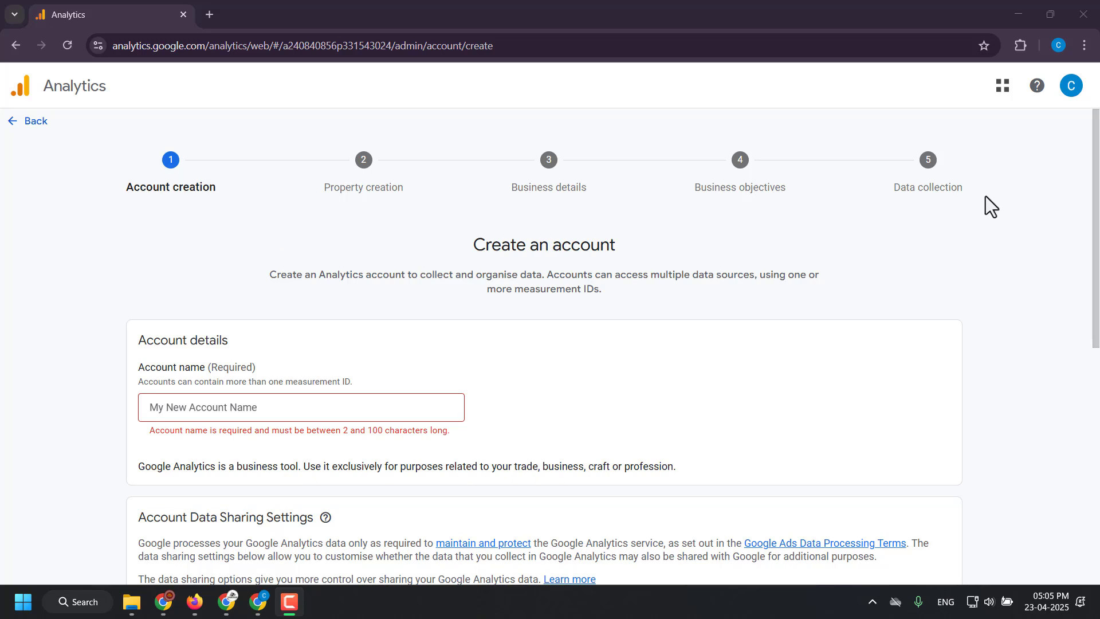
# Step: Name the new Analytics account Tribal Mahavikas
pyautogui.click(218, 411)
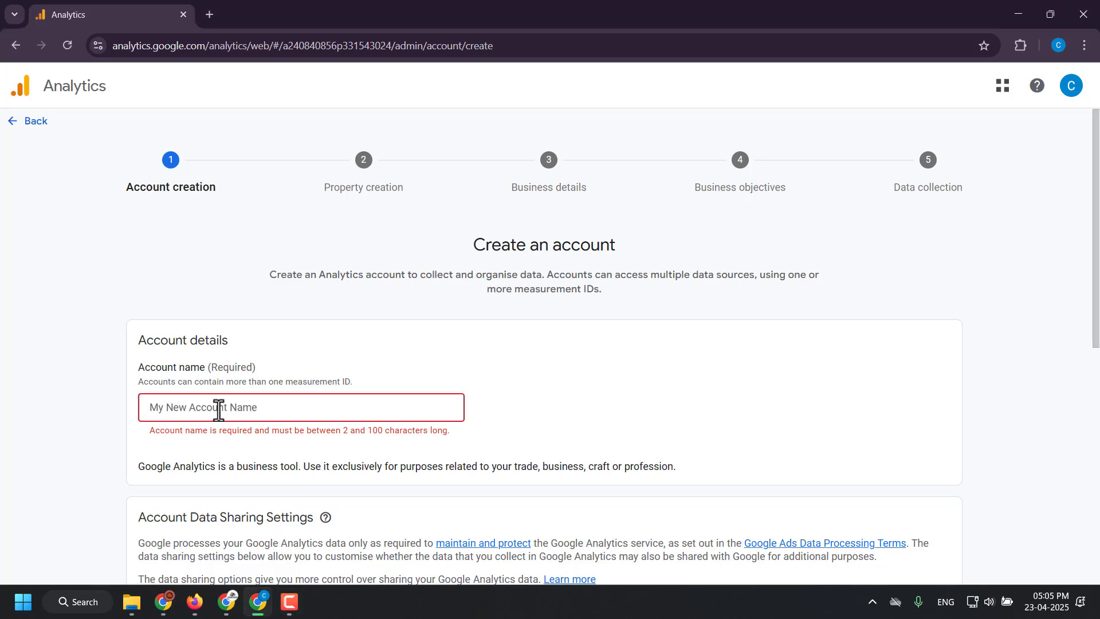
pyautogui.write('Tribal')
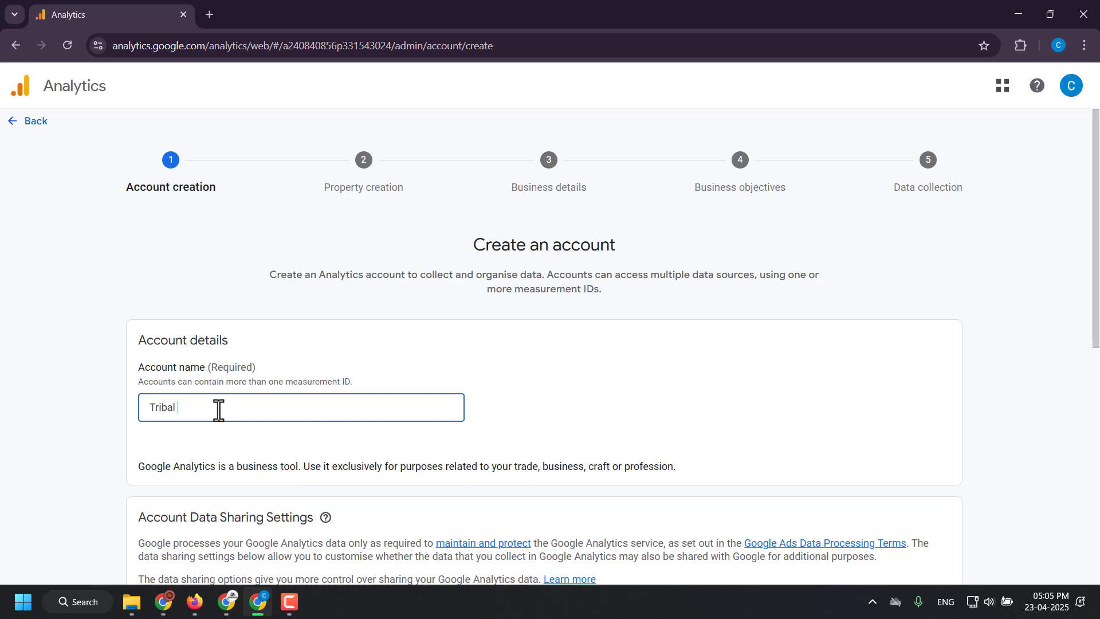
pyautogui.write(' Mahaviks')
# Step: Enable data sharing for Google products and services and proceed to property creation
pyautogui.scroll(-3, 285, 352)
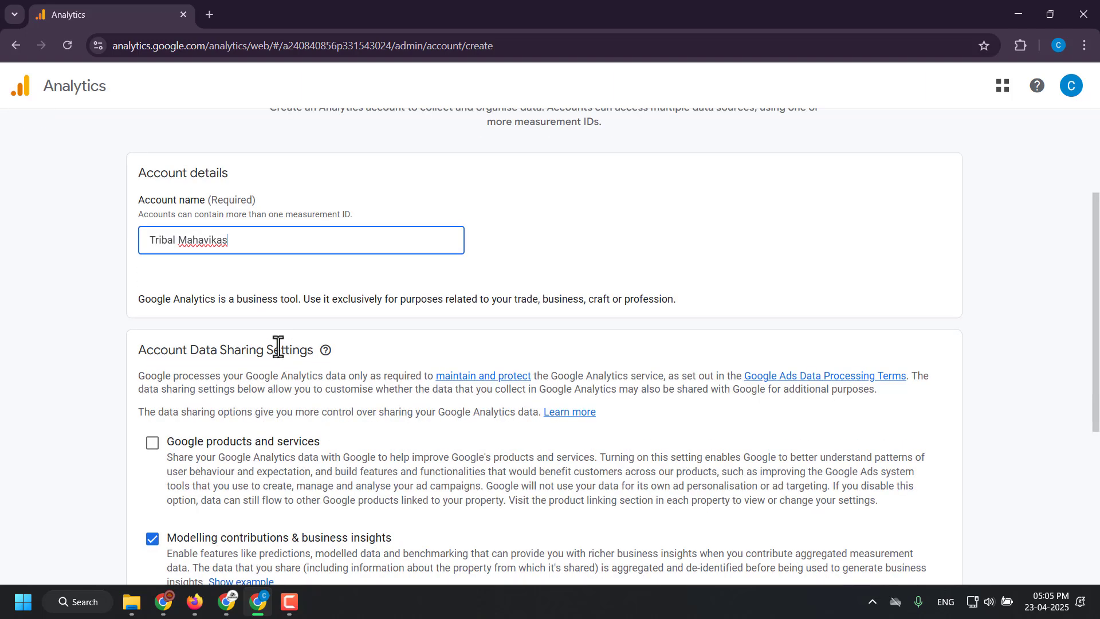
pyautogui.scroll(-3, 278, 346)
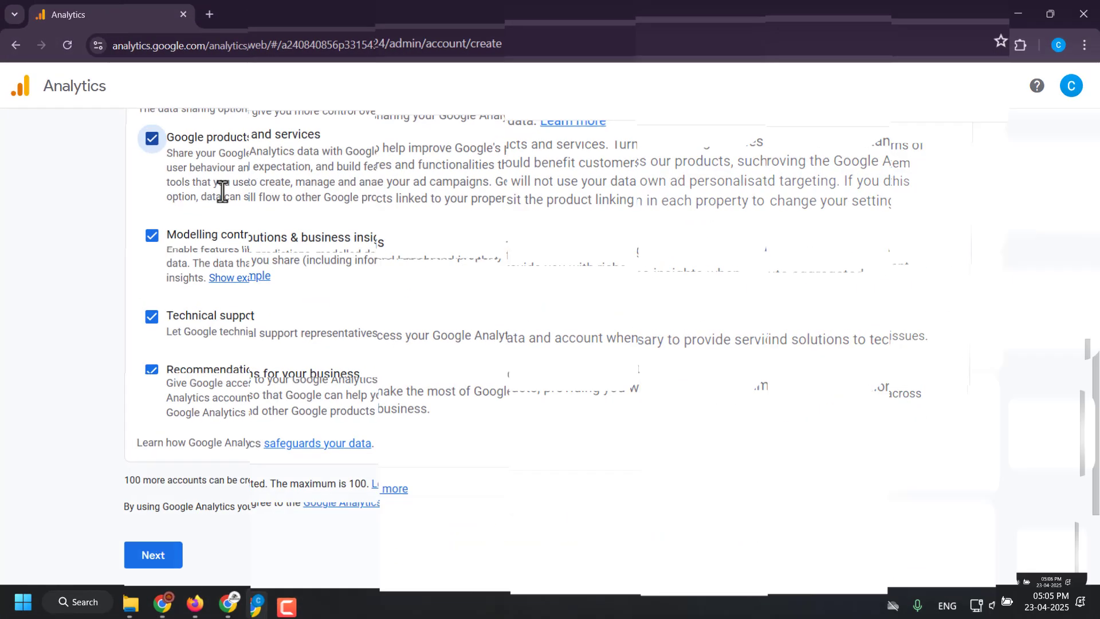
pyautogui.scroll(2, 226, 428)
pyautogui.scroll(-3, 226, 415)
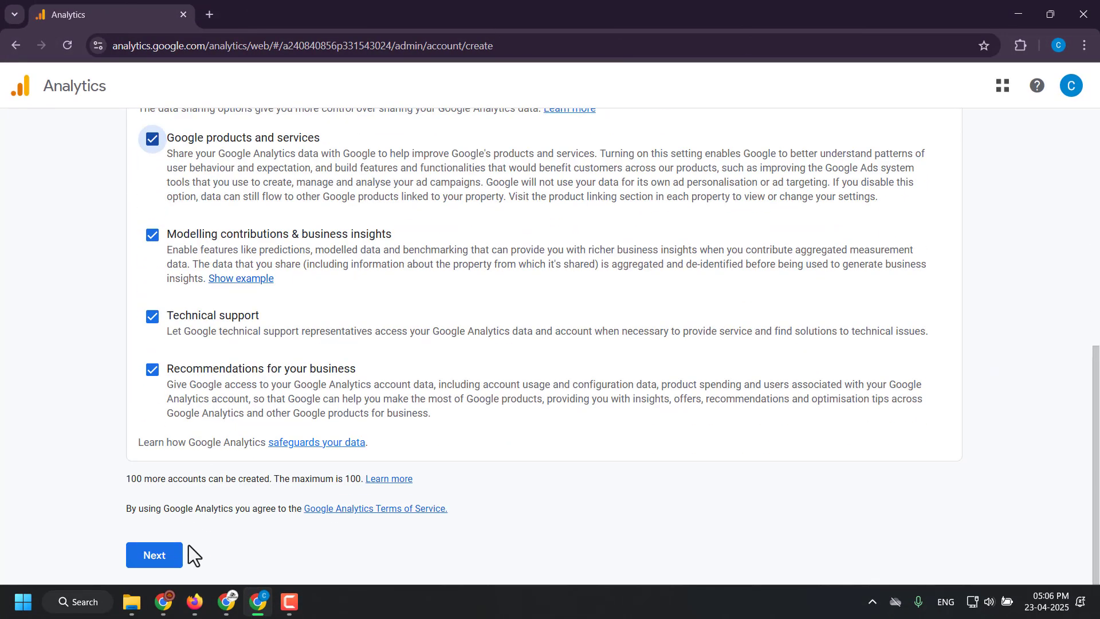
pyautogui.click(157, 563)
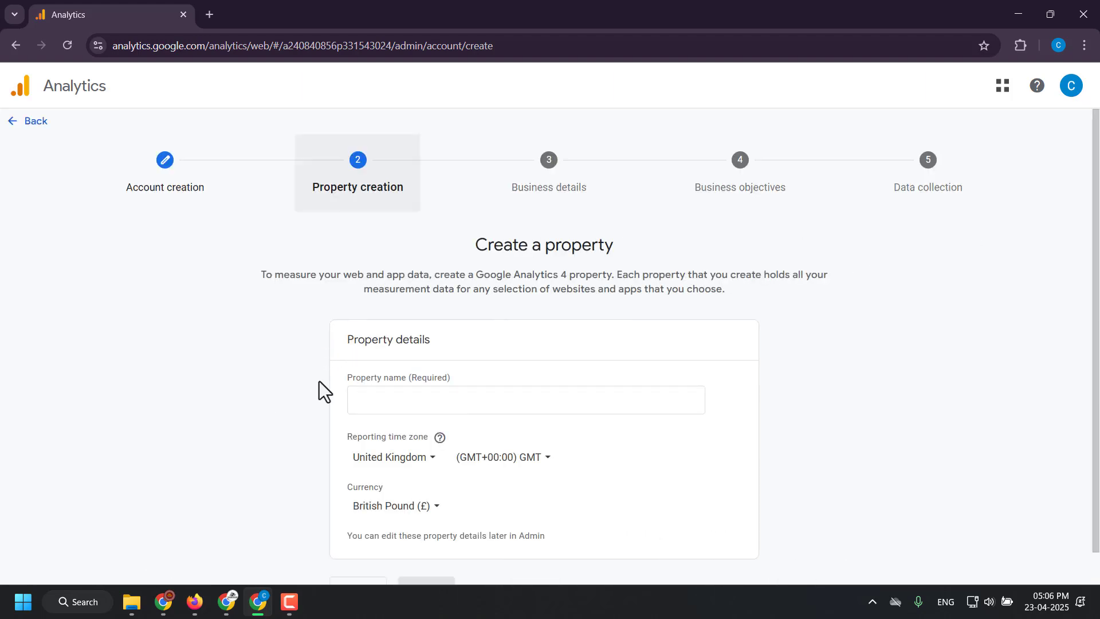
# Step: Name the new property Tribal Mahavikas
pyautogui.click(401, 400)
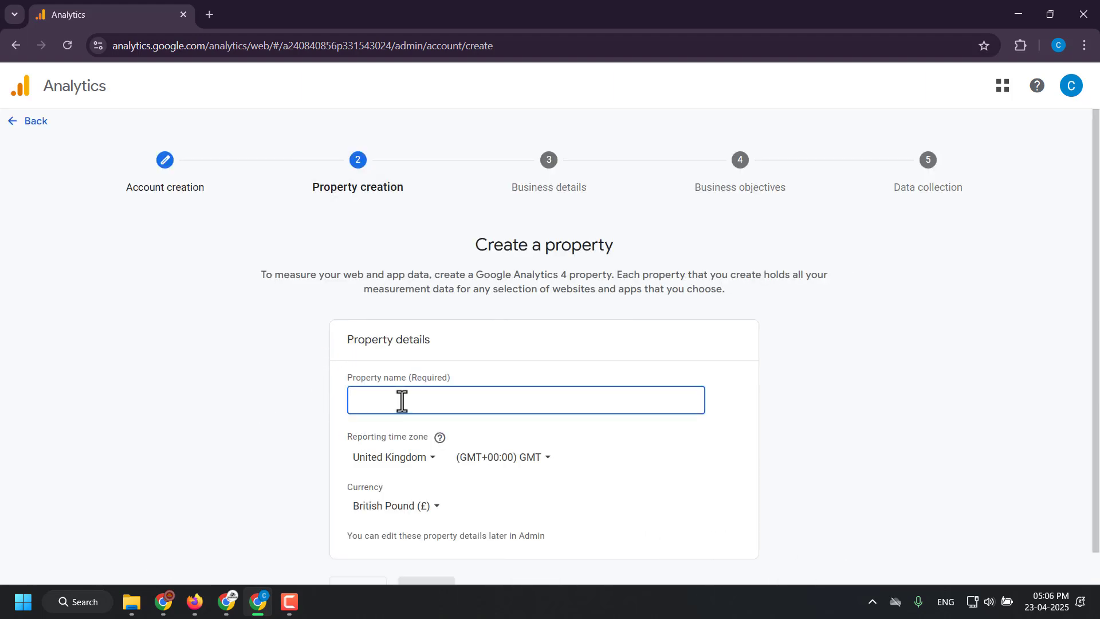
pyautogui.write('Tribal Mahavik')
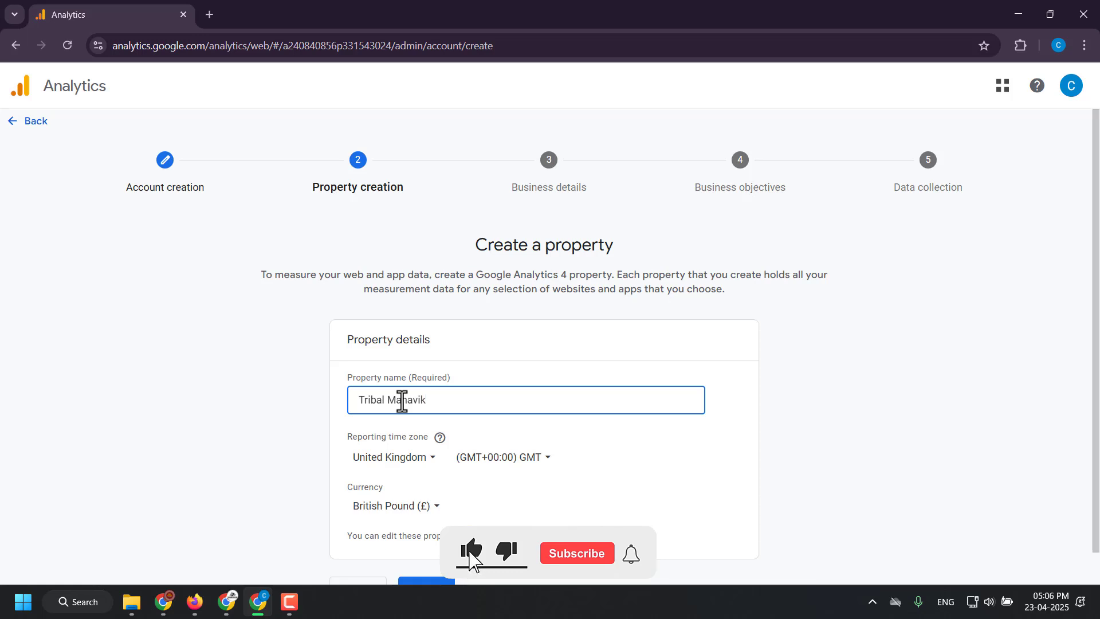
pyautogui.write('as')
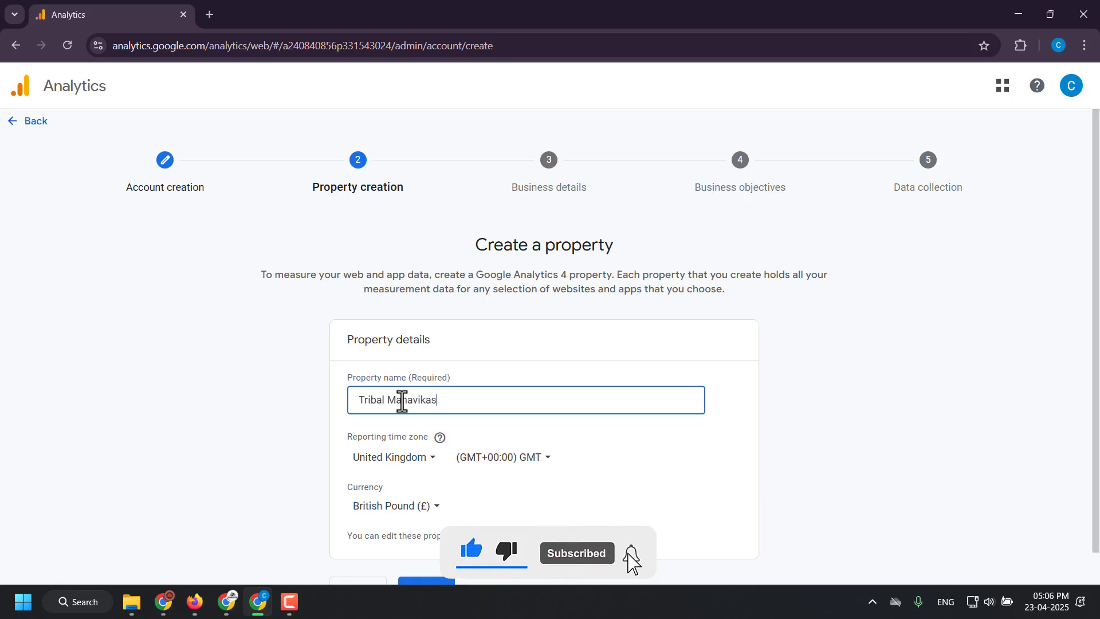
pyautogui.click(190, 447)
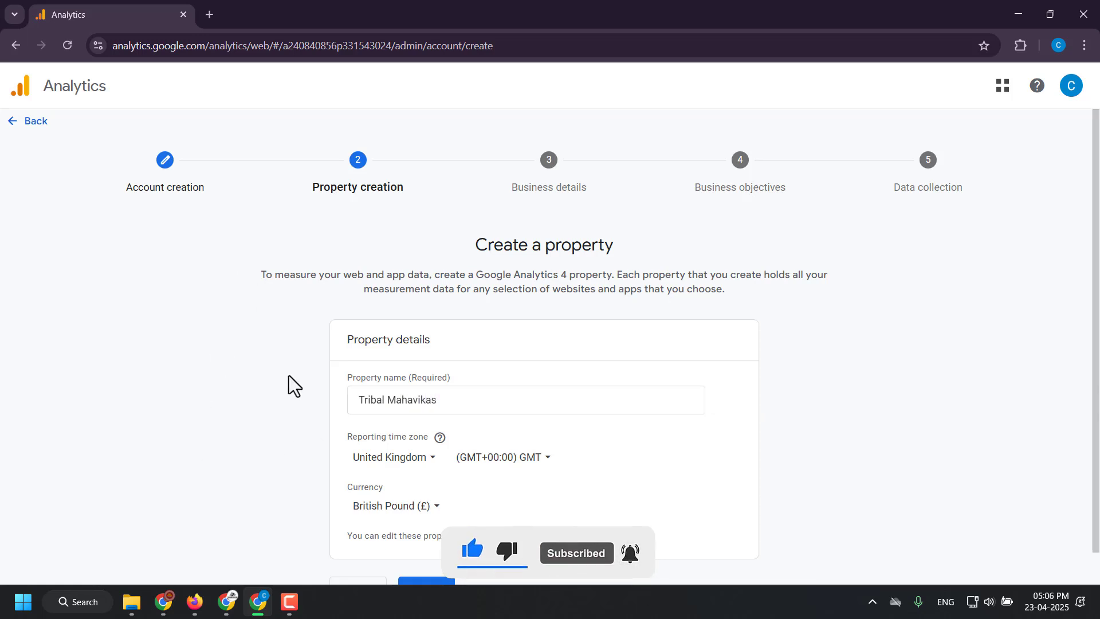
# Step: Set the property's reporting time zone country to India
pyautogui.scroll(-1, 269, 352)
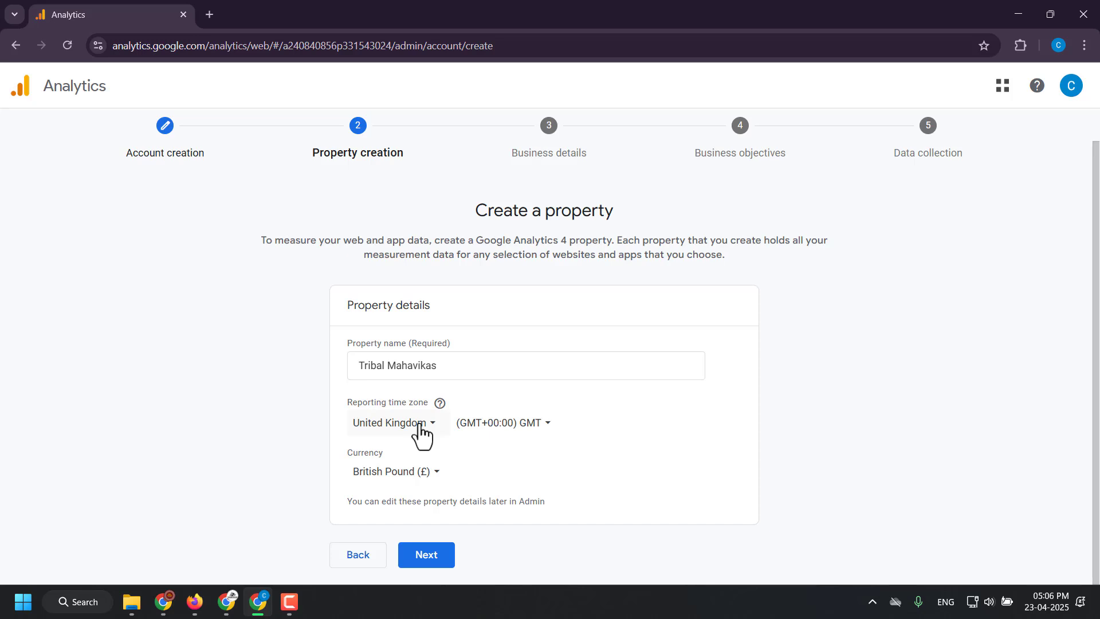
pyautogui.click(418, 425)
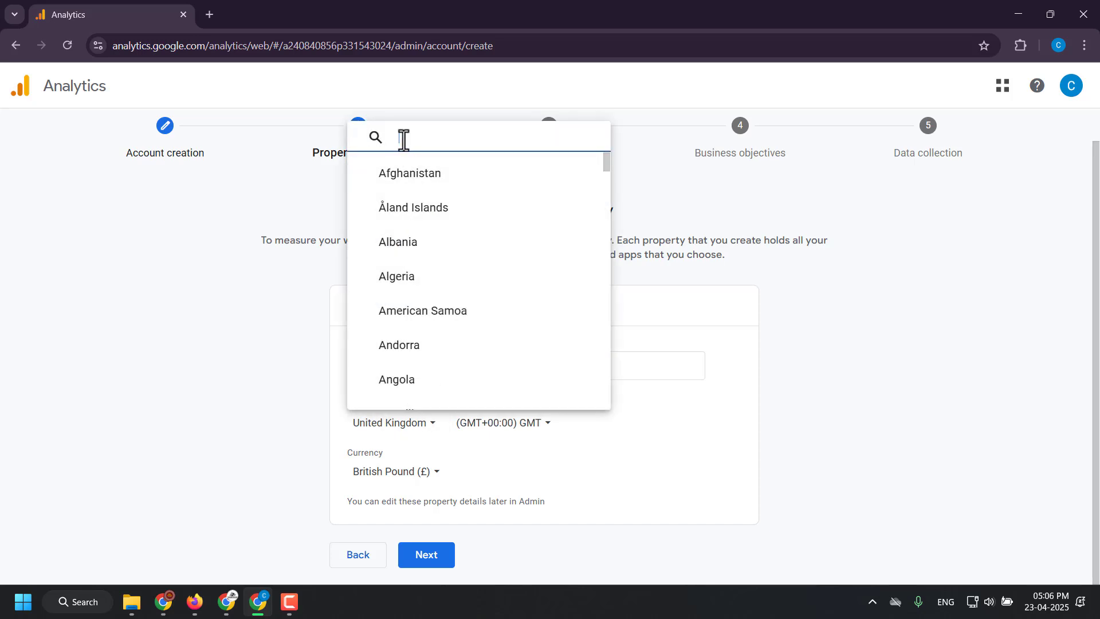
pyautogui.write('ind')
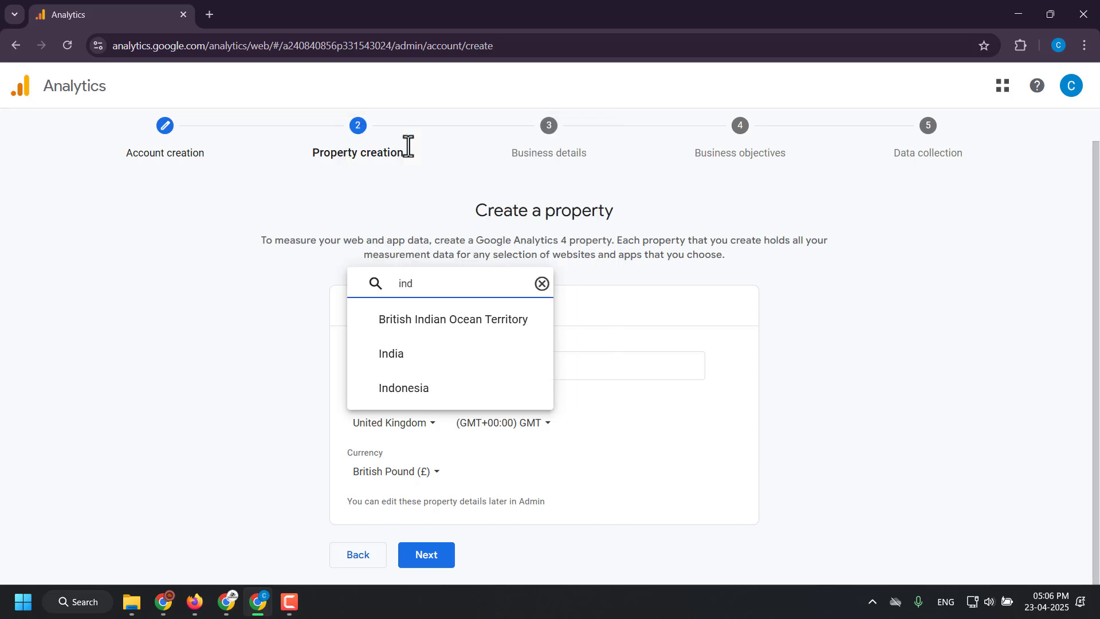
pyautogui.click(408, 364)
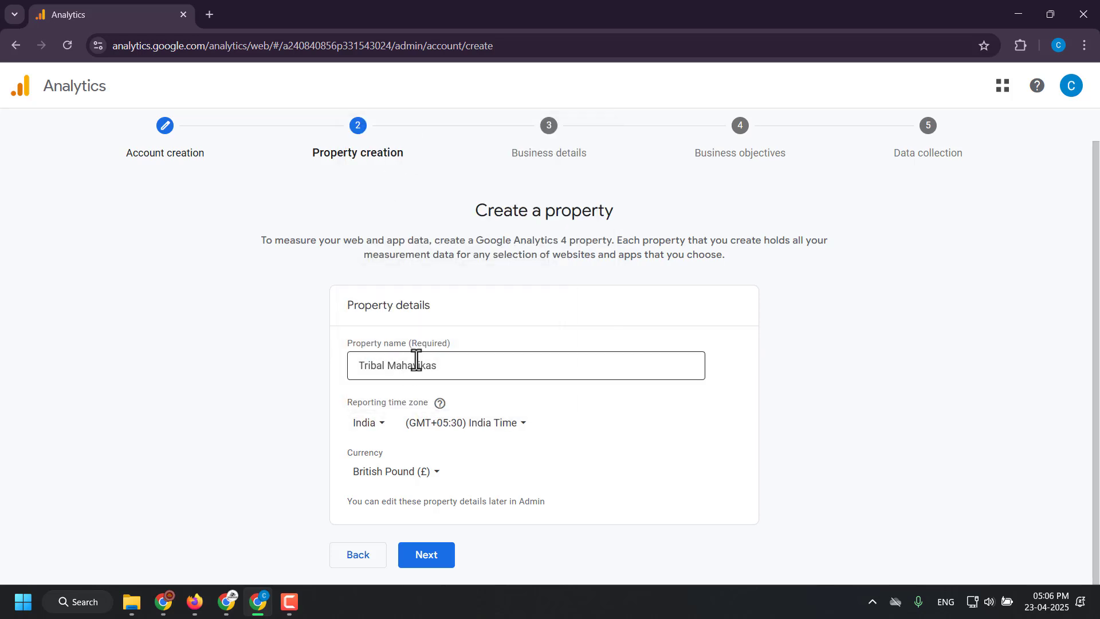
# Step: Set the property's currency to Indian Rupee (₹) and proceed to the business details
pyautogui.click(382, 479)
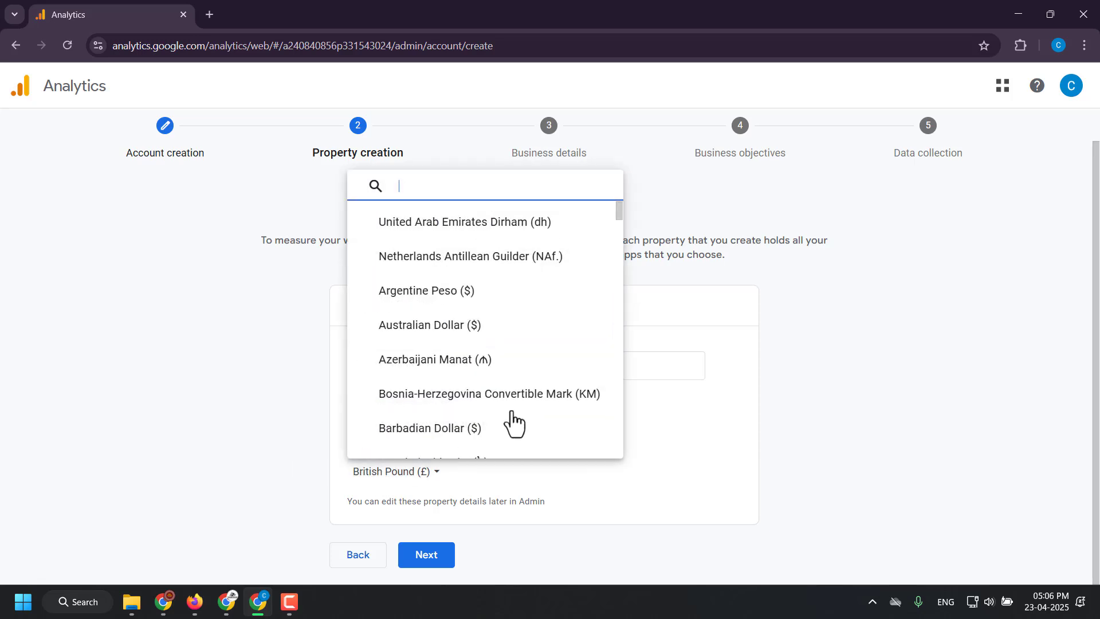
pyautogui.write('ind')
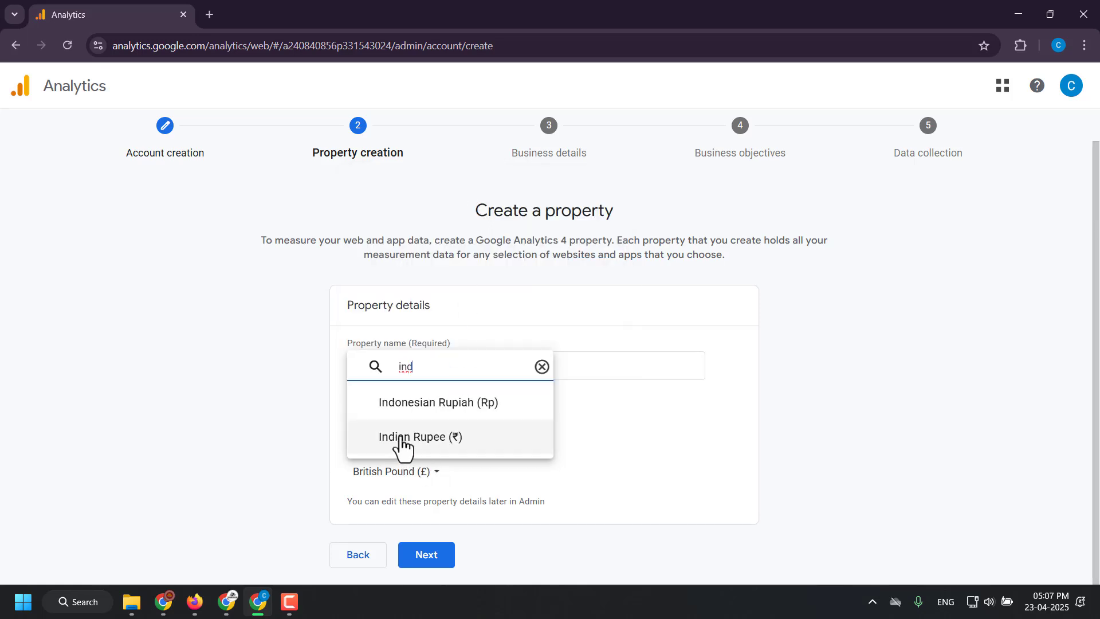
pyautogui.click(453, 438)
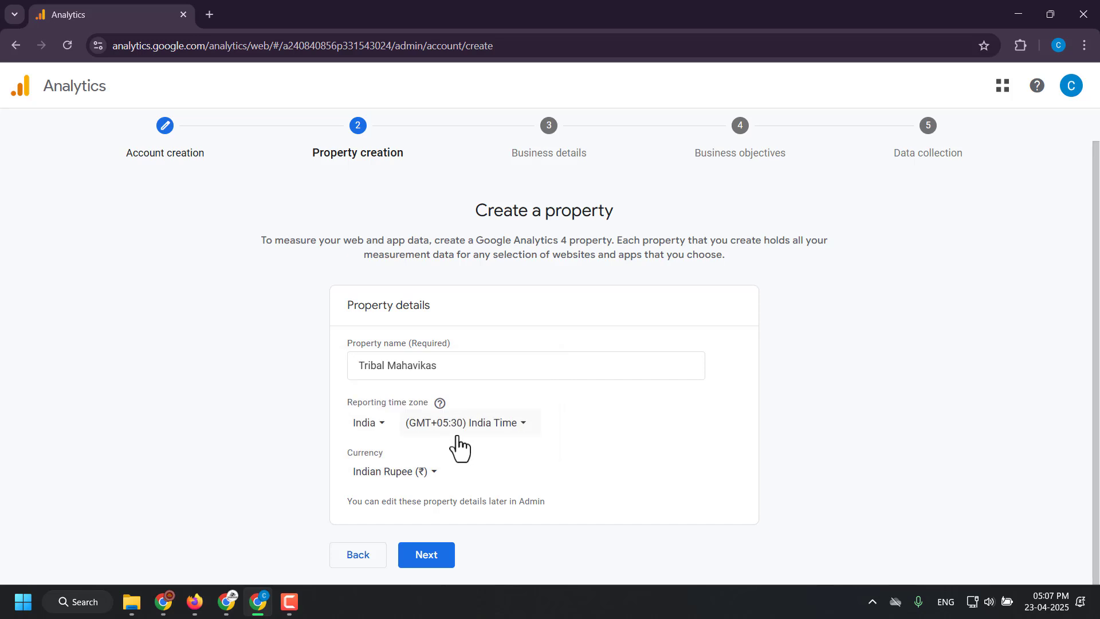
pyautogui.click(440, 559)
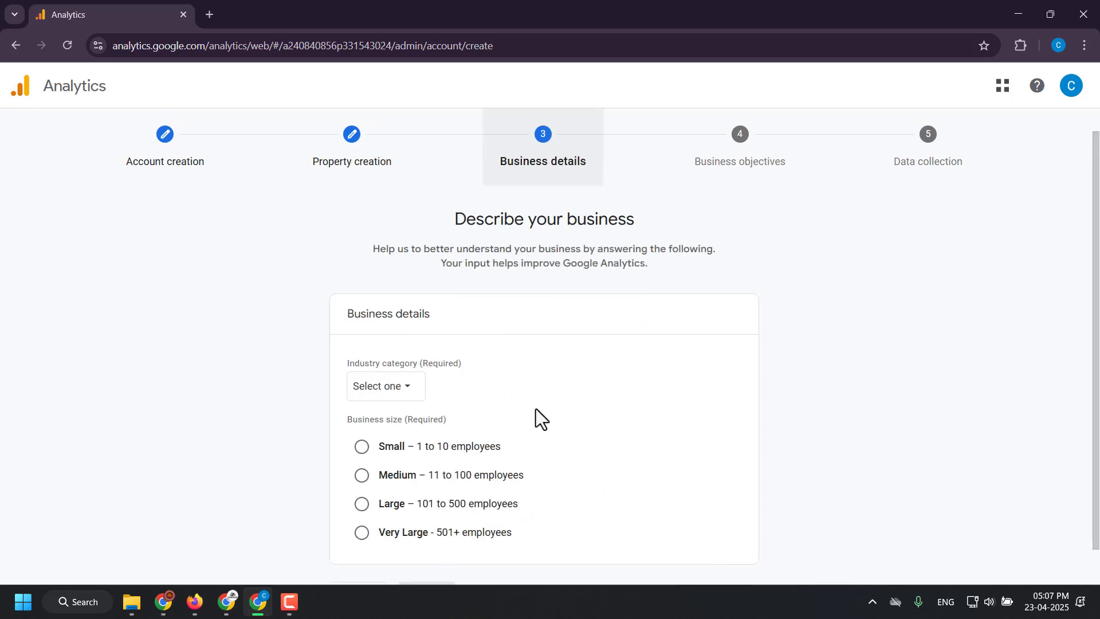
# Step: Set the industry category to Other business activity
pyautogui.click(404, 390)
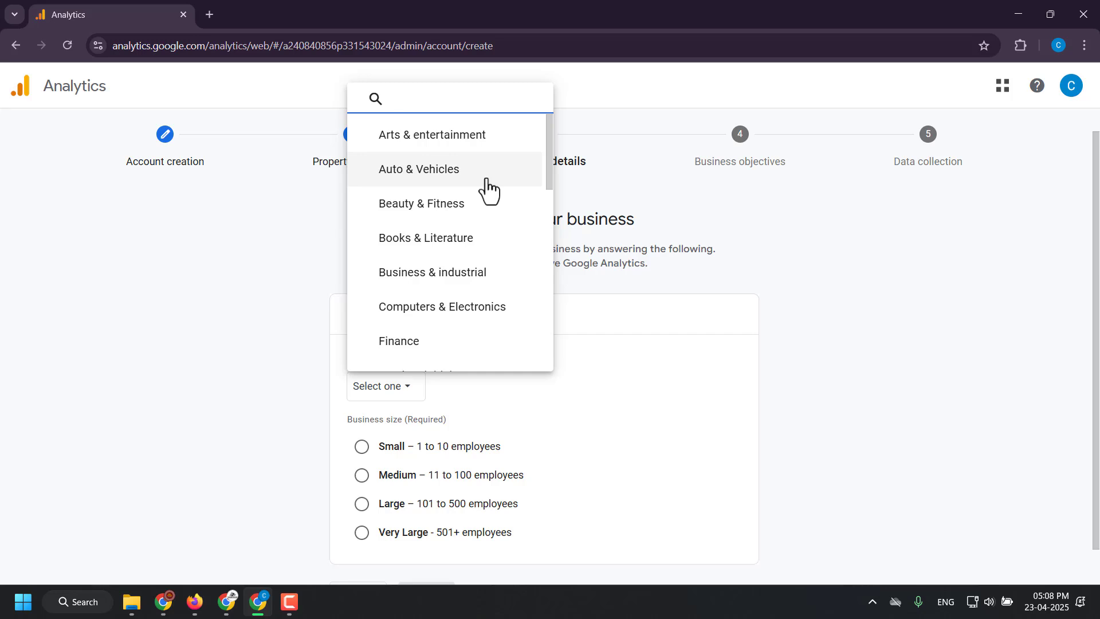
pyautogui.scroll(-3, 489, 243)
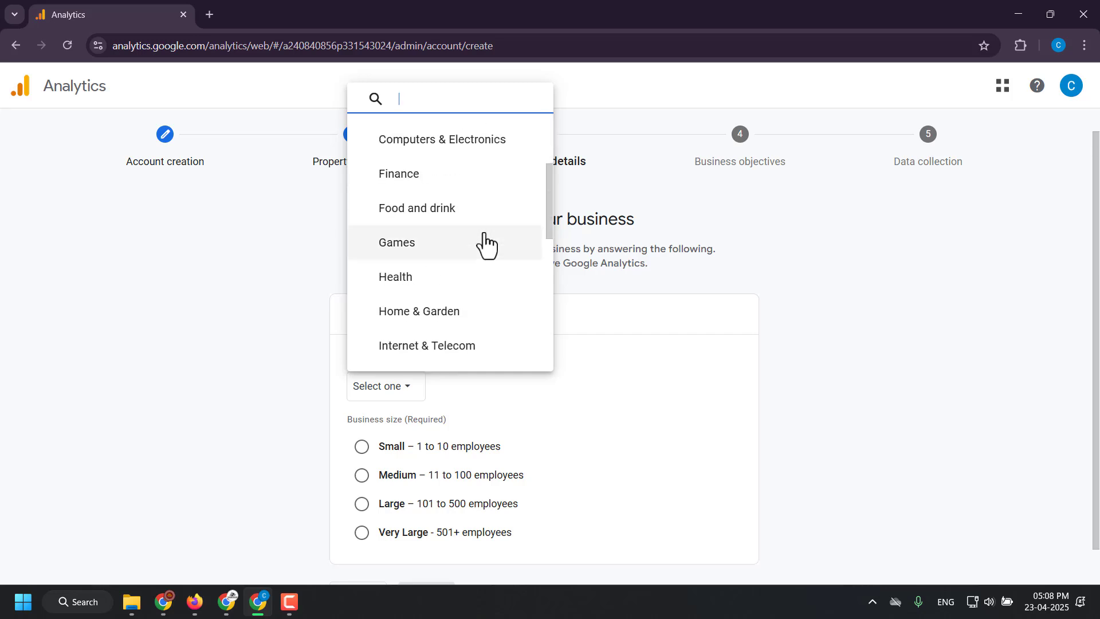
pyautogui.scroll(-3, 486, 244)
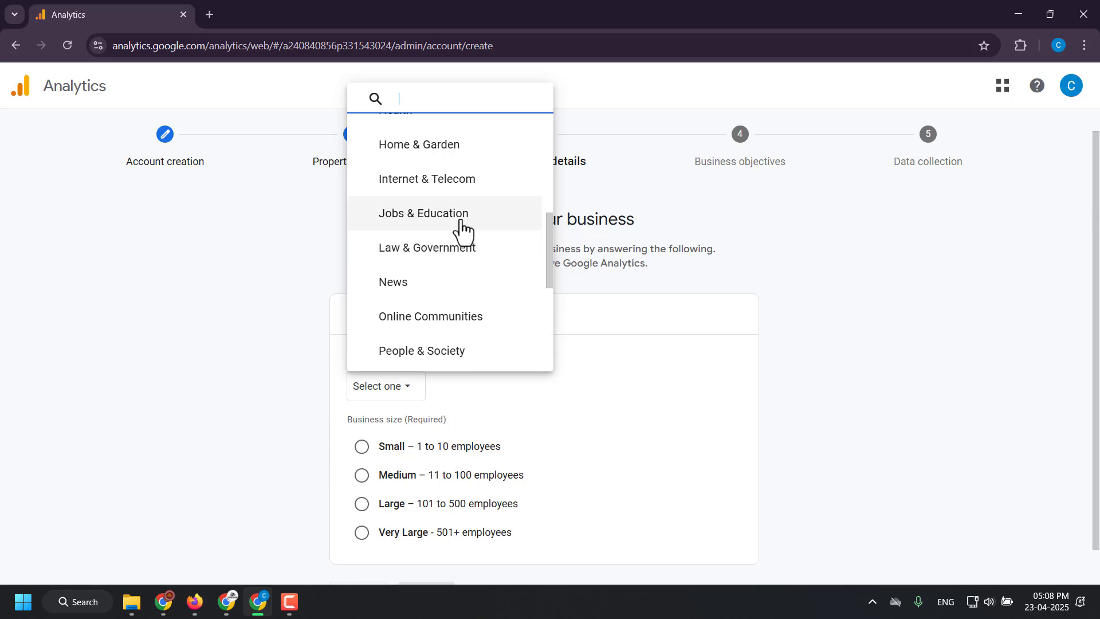
pyautogui.scroll(-3, 462, 230)
pyautogui.scroll(-2, 462, 231)
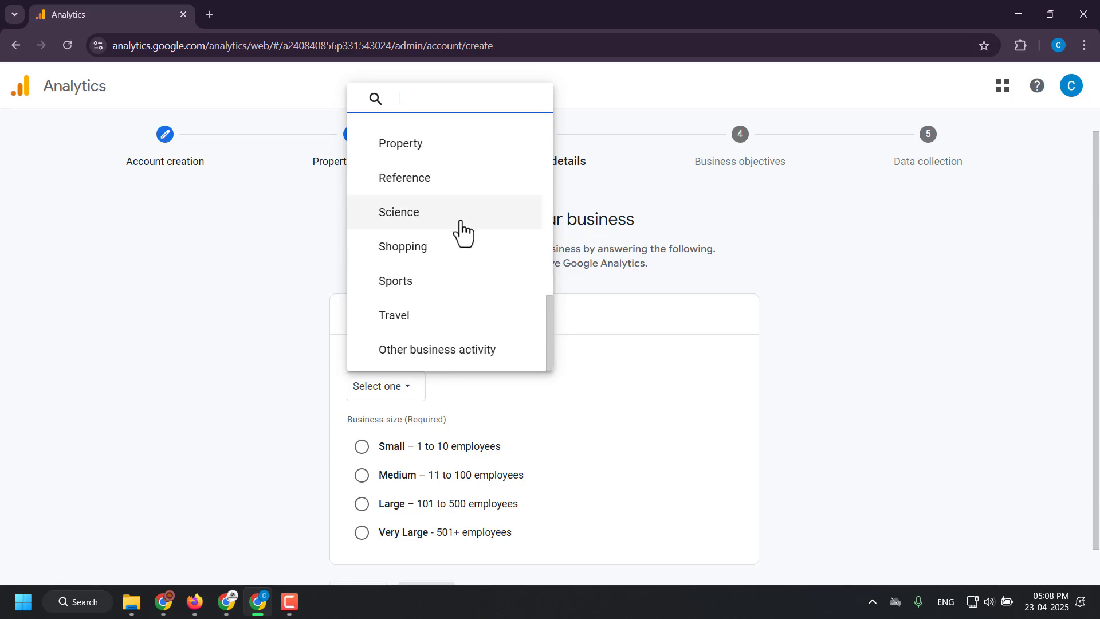
pyautogui.click(497, 359)
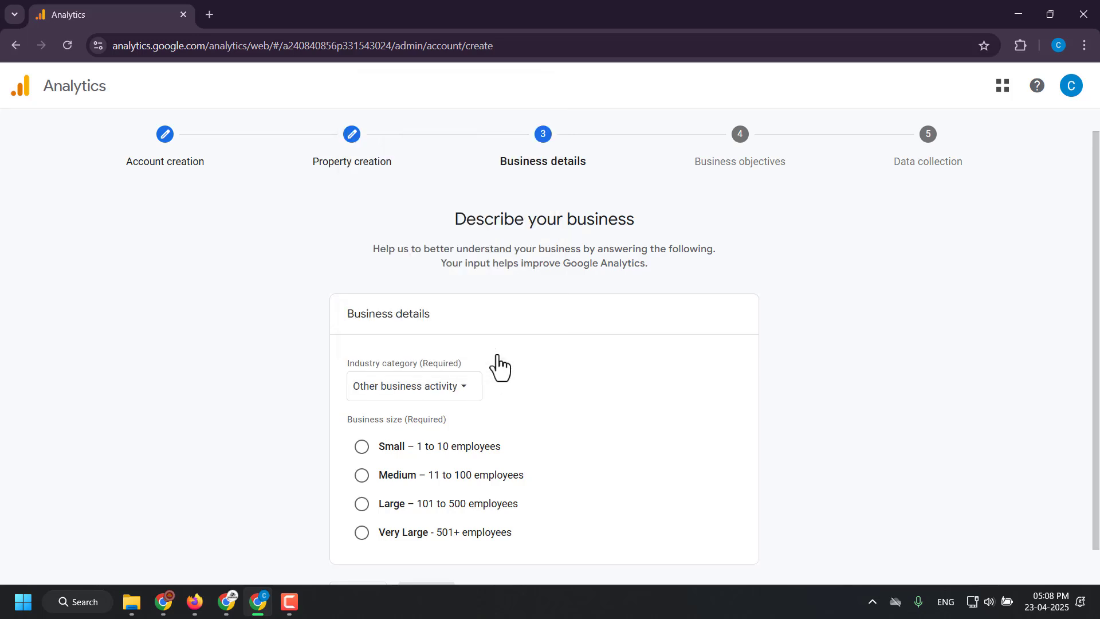
# Step: Set the business size to Small – 1 to 10 employees and proceed to the business objectives
pyautogui.scroll(-1, 584, 353)
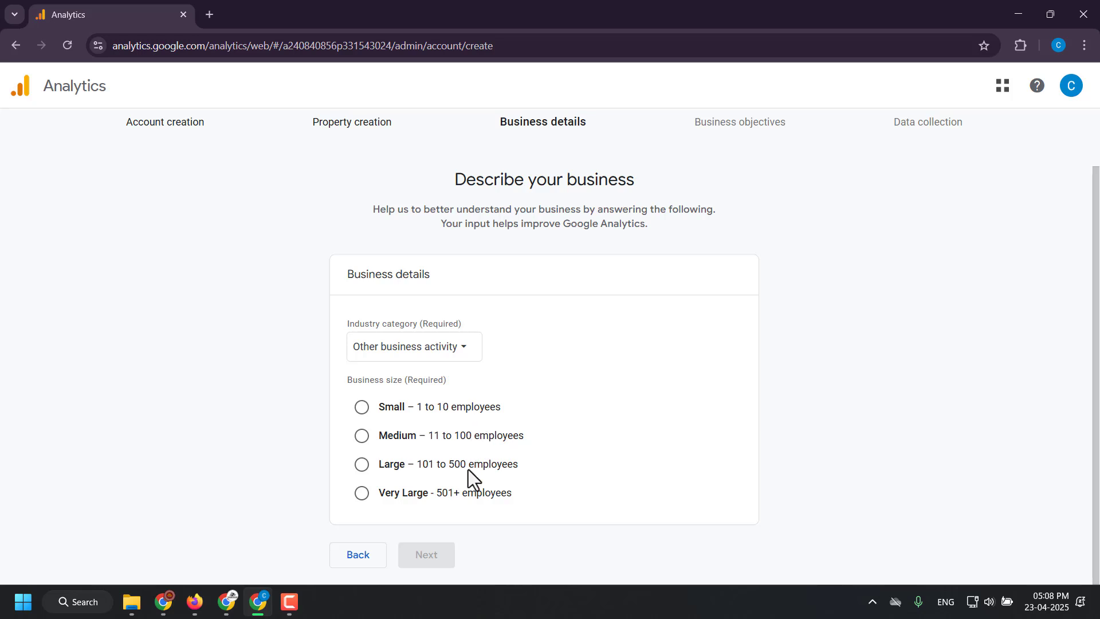
pyautogui.click(361, 409)
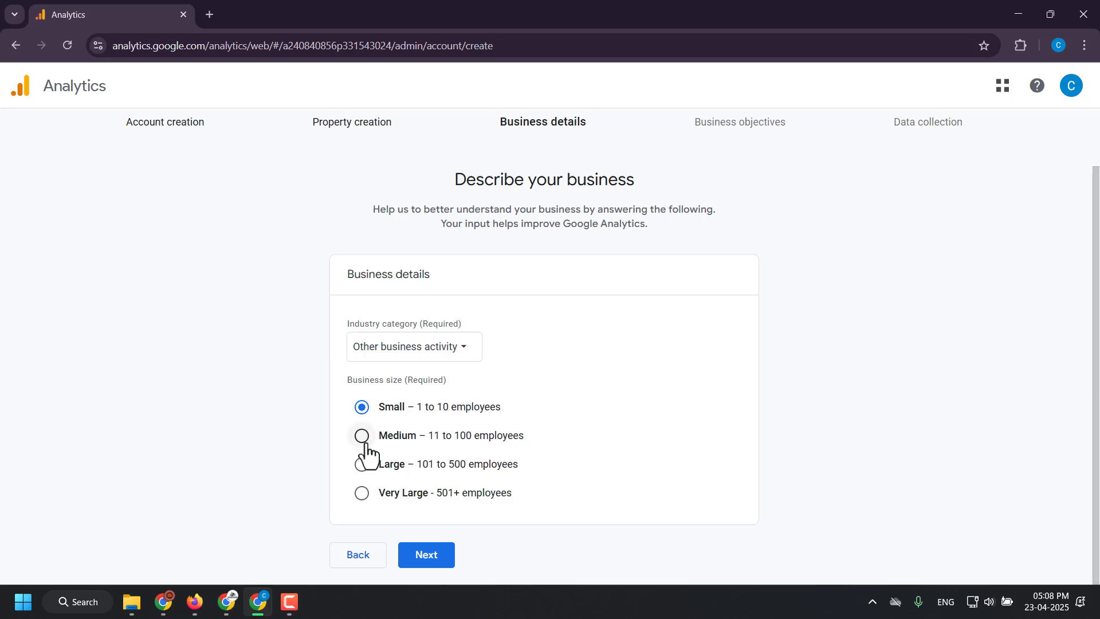
pyautogui.click(361, 409)
pyautogui.click(442, 554)
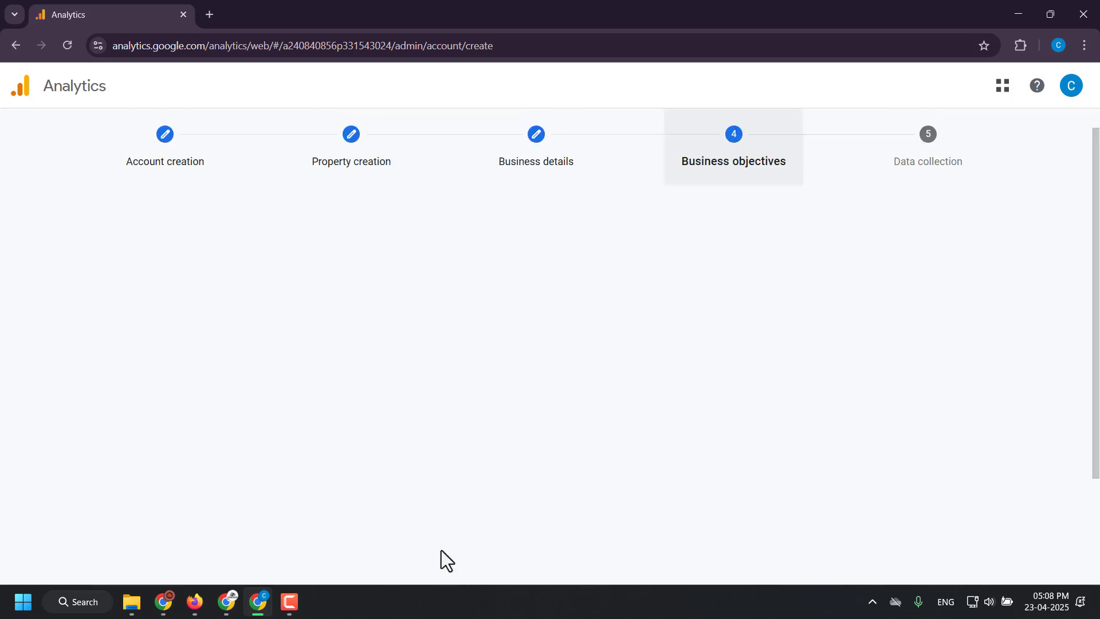
# Step: Choose View user engagement and retention as the only business objective and submit the account for creation
pyautogui.scroll(1, 780, 463)
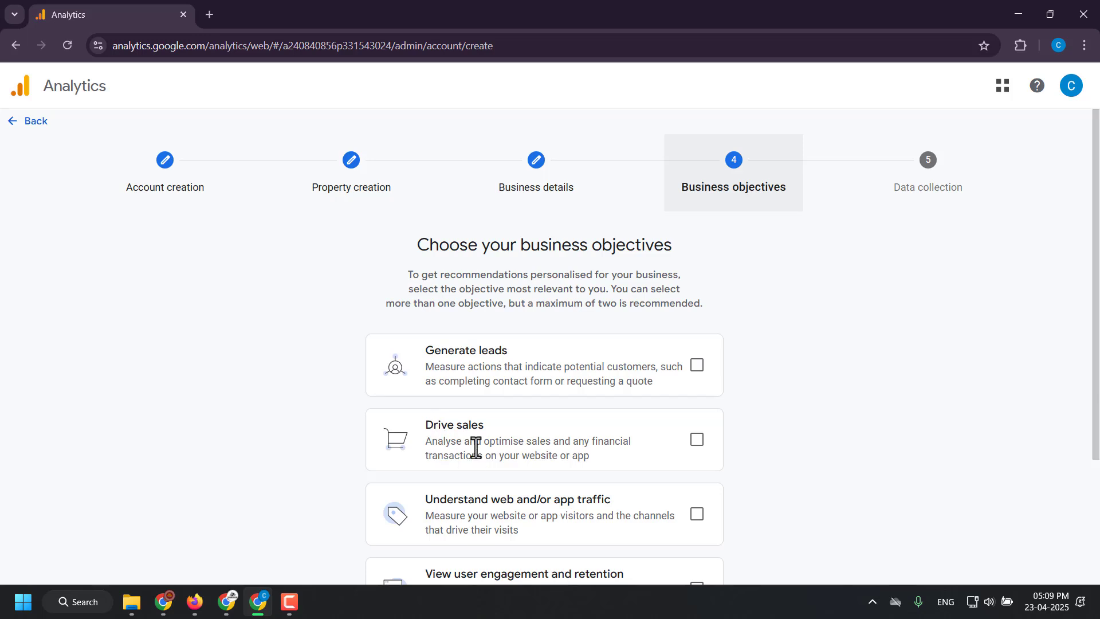
pyautogui.moveTo(443, 433); pyautogui.dragTo(488, 427)
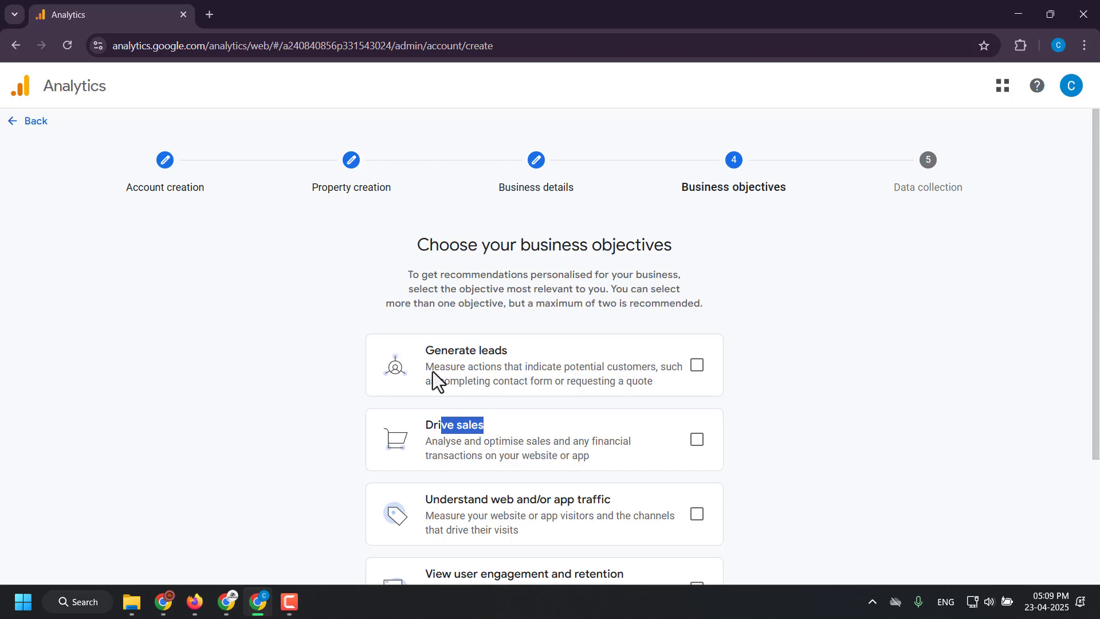
pyautogui.moveTo(436, 349); pyautogui.dragTo(503, 351)
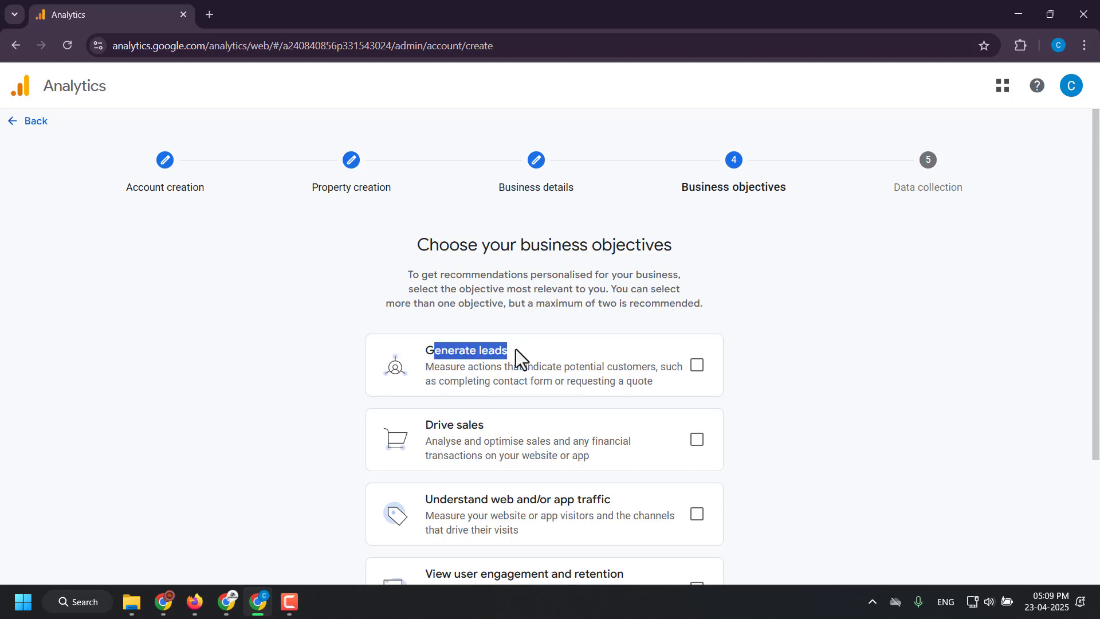
pyautogui.scroll(-3, 516, 349)
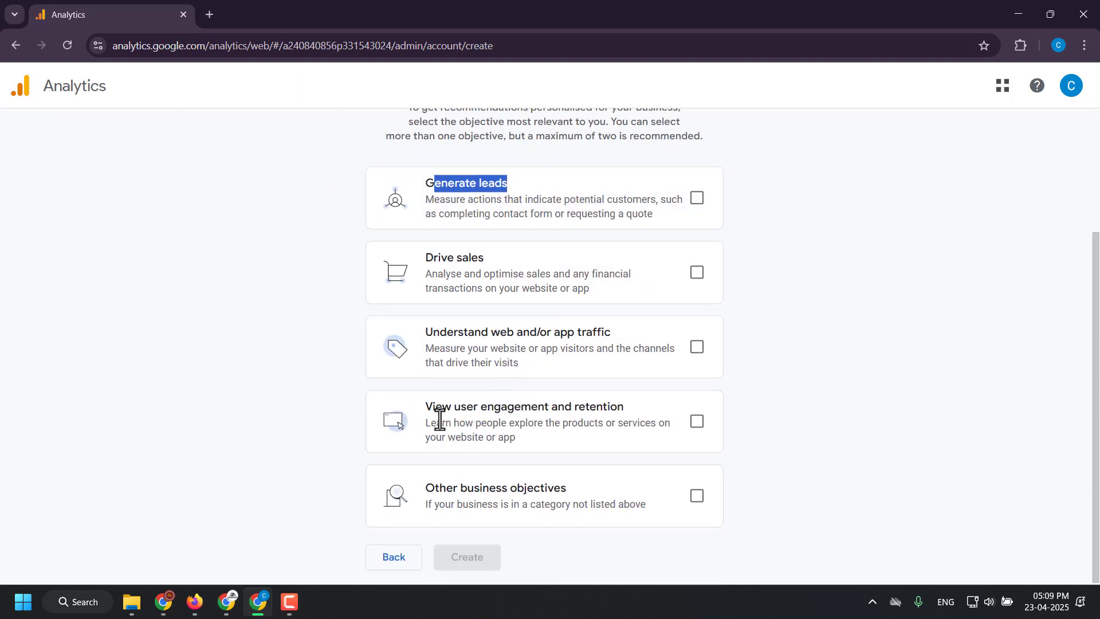
pyautogui.moveTo(426, 408); pyautogui.dragTo(580, 407)
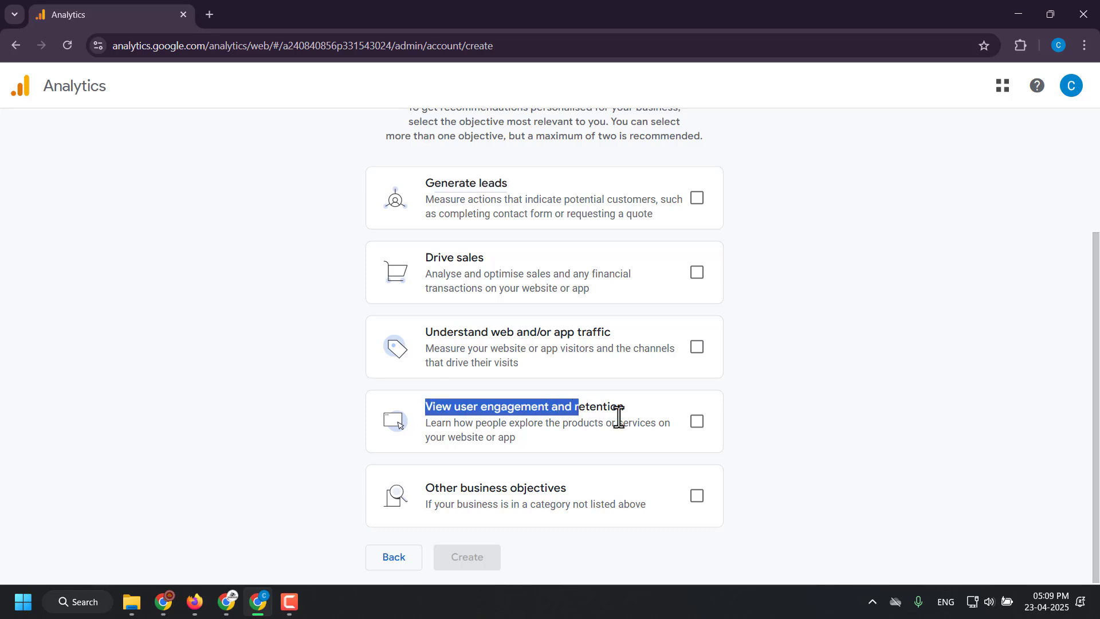
pyautogui.click(697, 424)
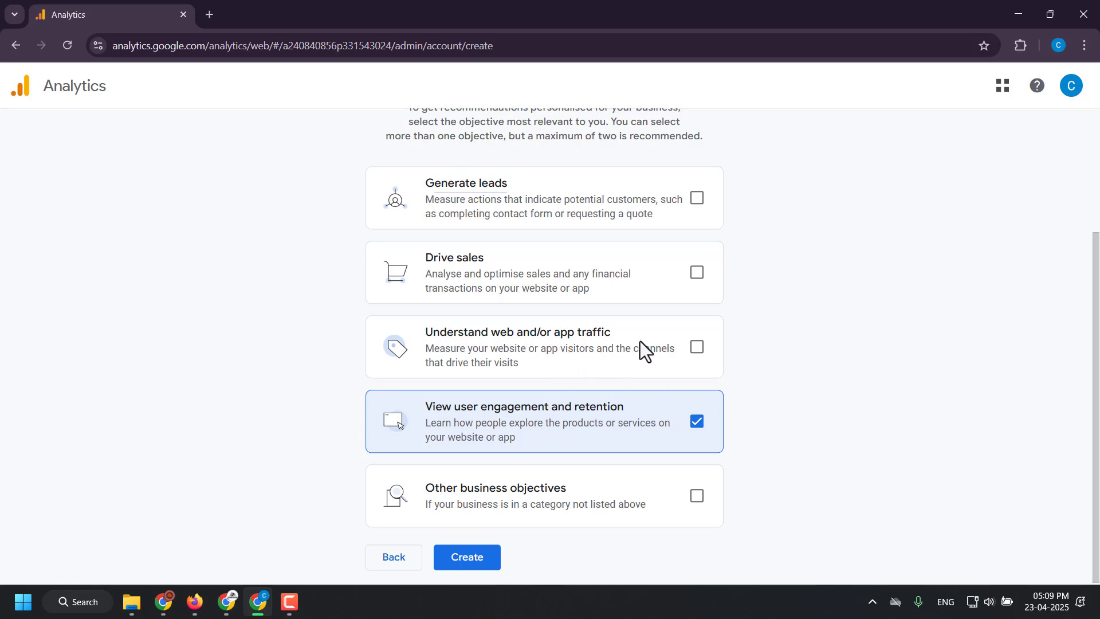
pyautogui.click(697, 347)
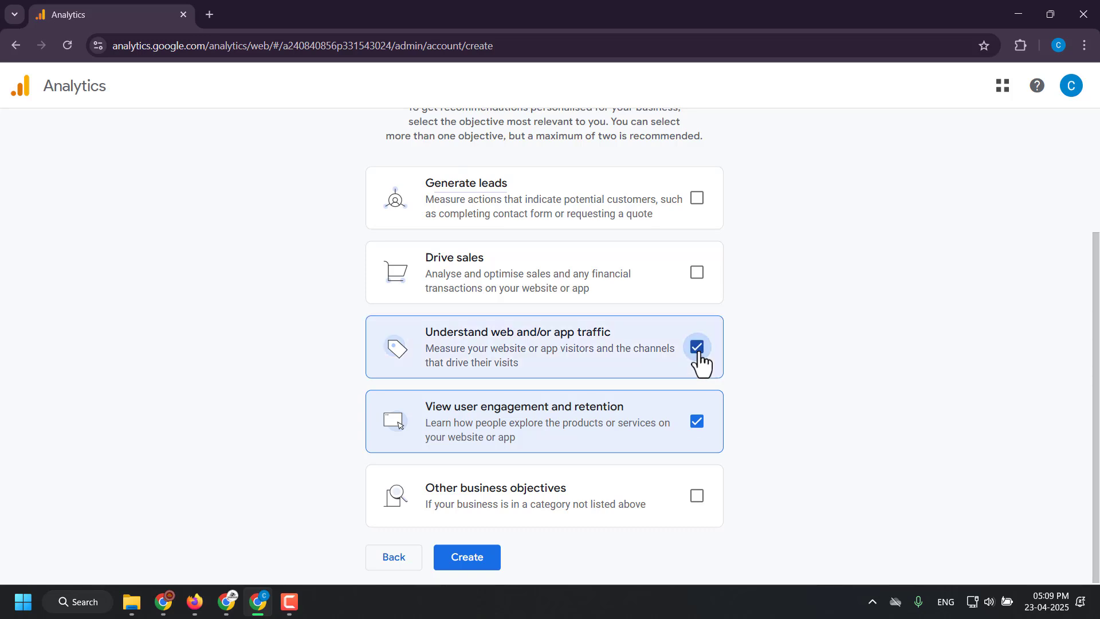
pyautogui.click(699, 350)
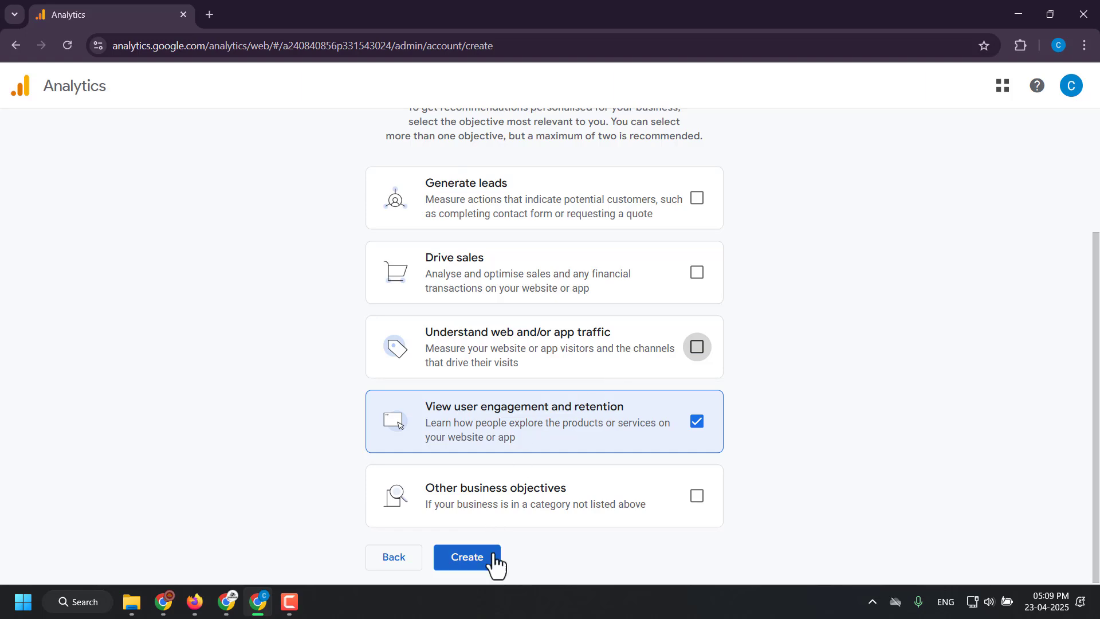
pyautogui.click(475, 566)
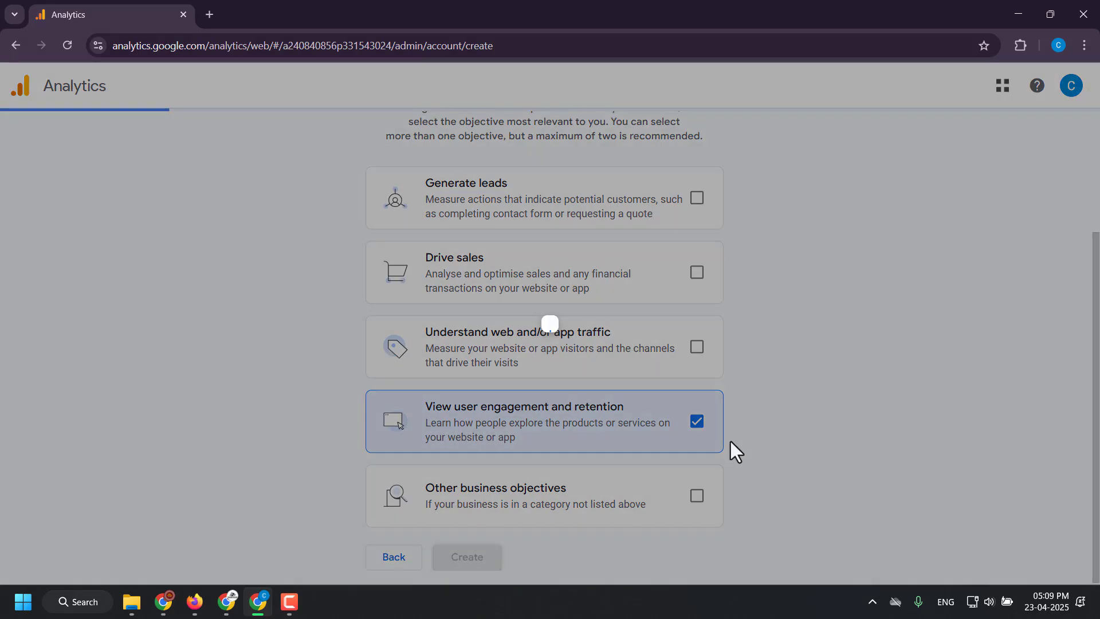
# Step: Accept the GDPR Data Processing Terms and set the Terms of Service country to India
pyautogui.scroll(-2, 731, 441)
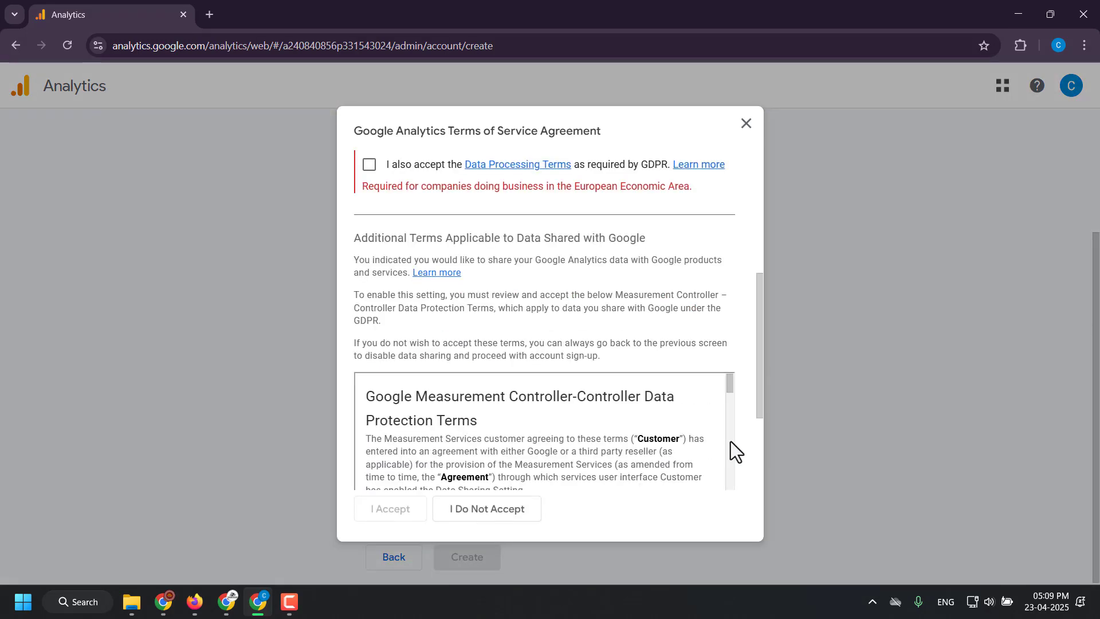
pyautogui.scroll(5, 710, 312)
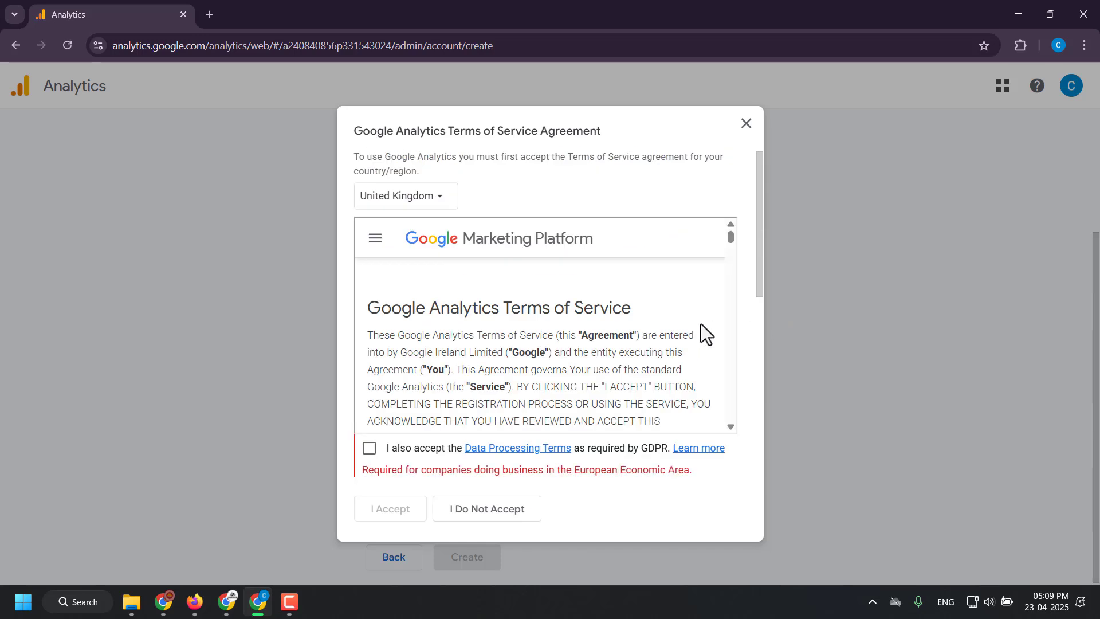
pyautogui.click(369, 450)
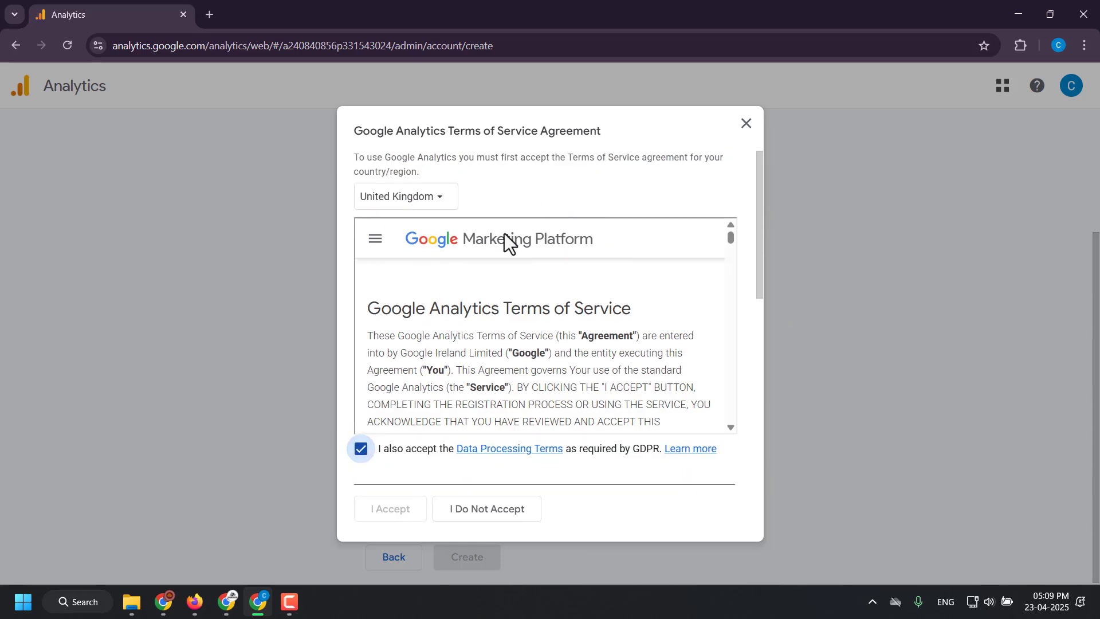
pyautogui.click(388, 202)
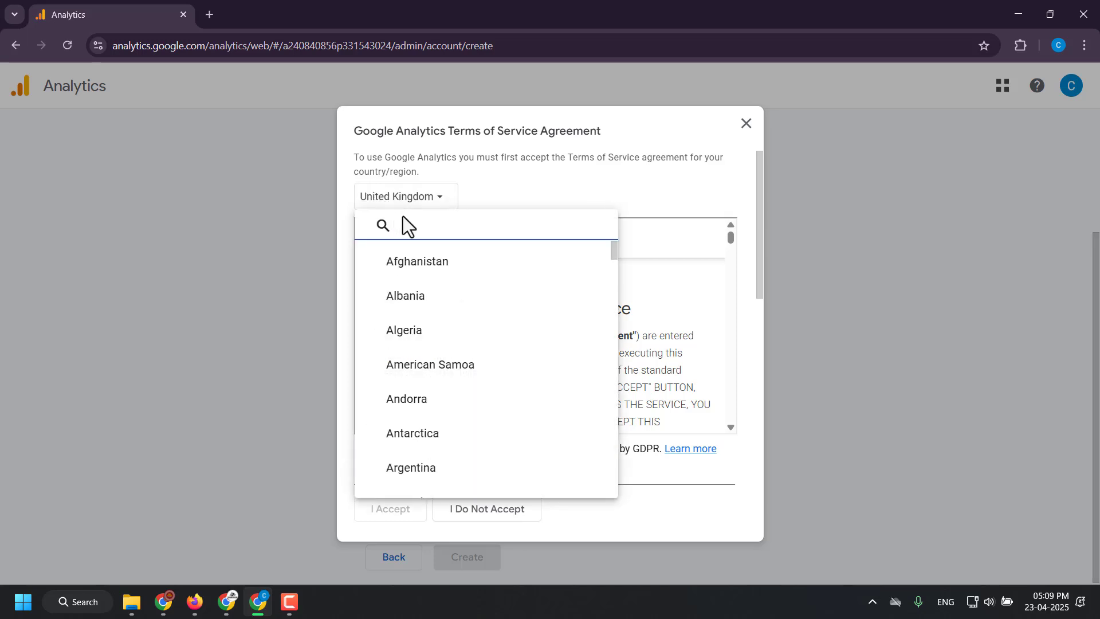
pyautogui.write('ind')
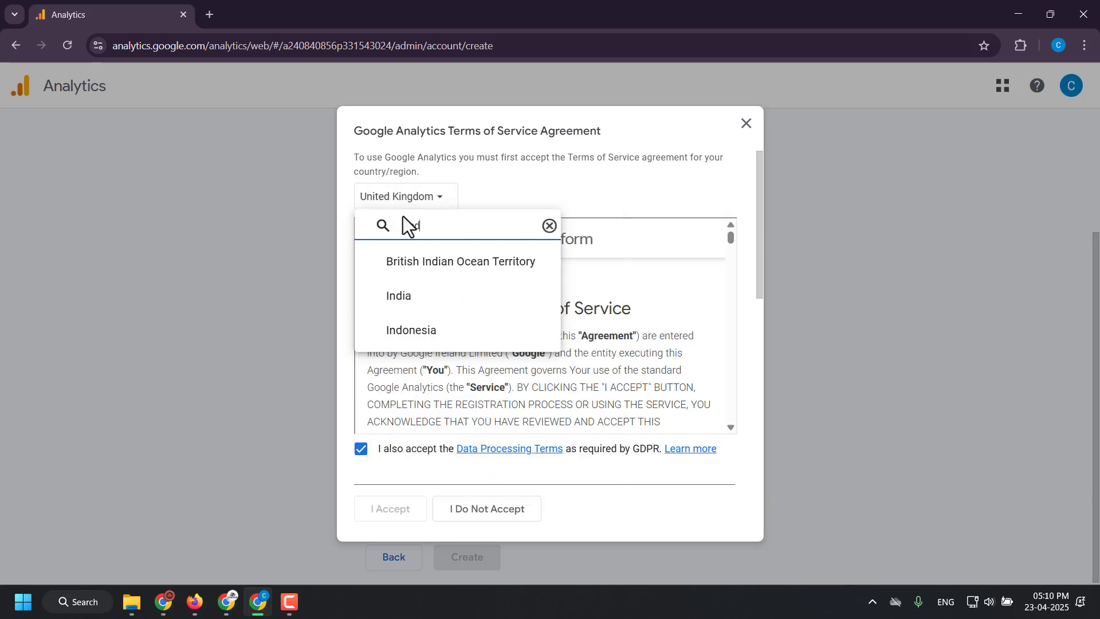
pyautogui.click(423, 286)
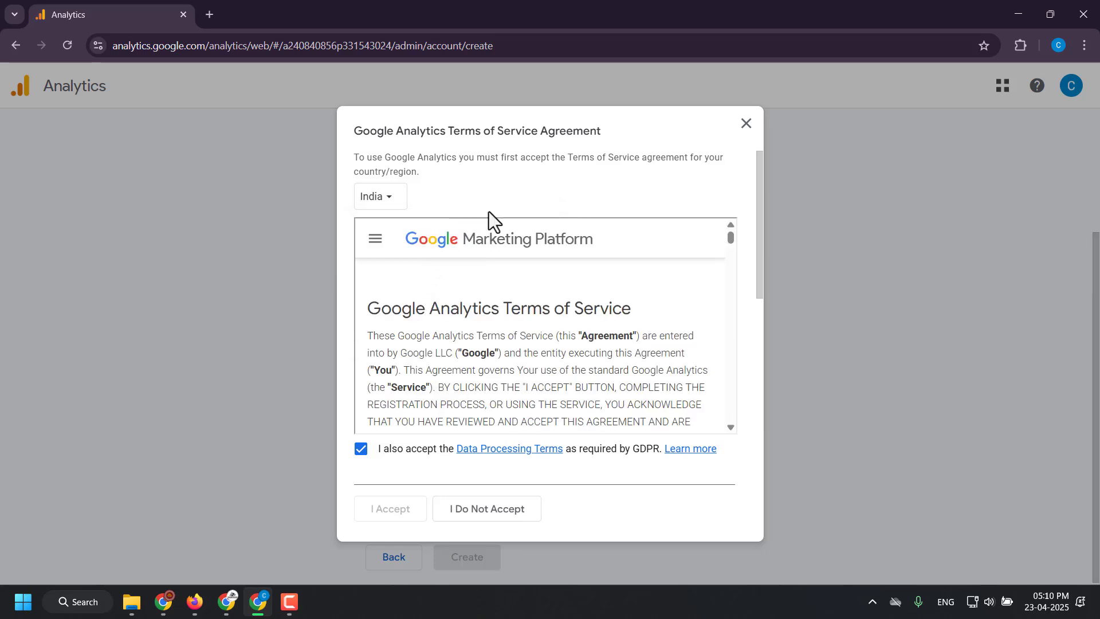
# Step: Agree to the Measurement Controller – Controller Data Protection Terms and accept the Terms of Service Agreement
pyautogui.scroll(-5, 740, 278)
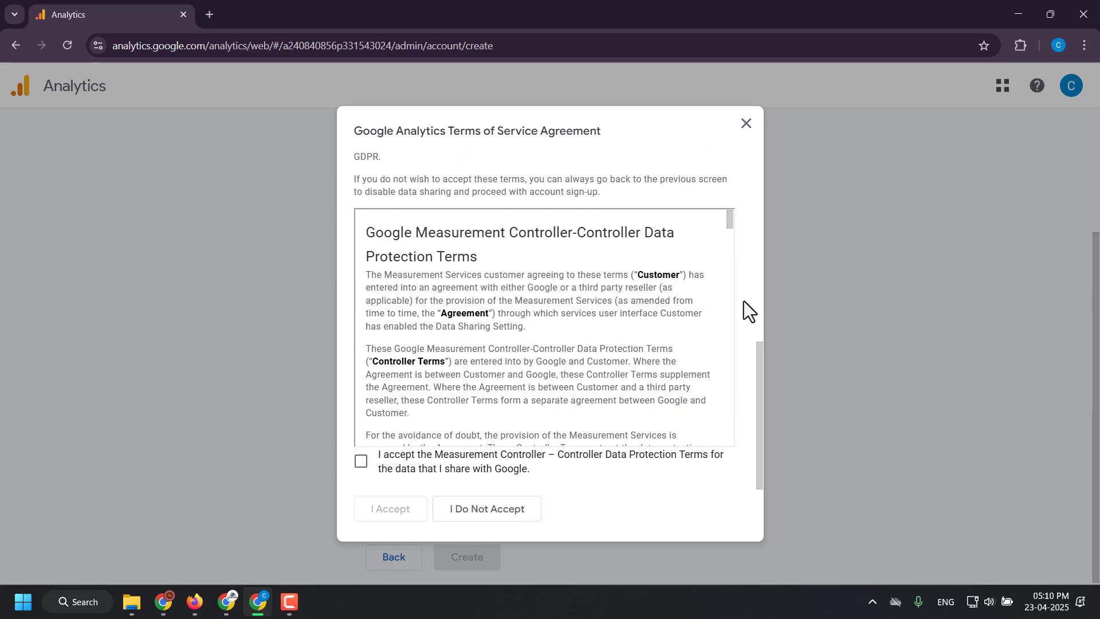
pyautogui.click(361, 462)
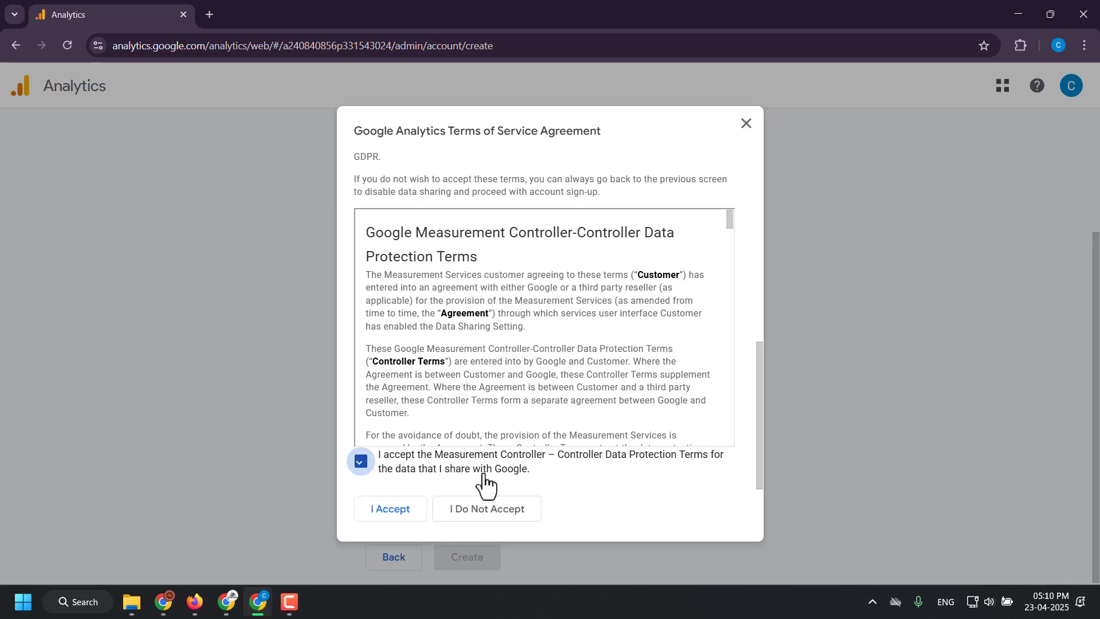
pyautogui.click(388, 512)
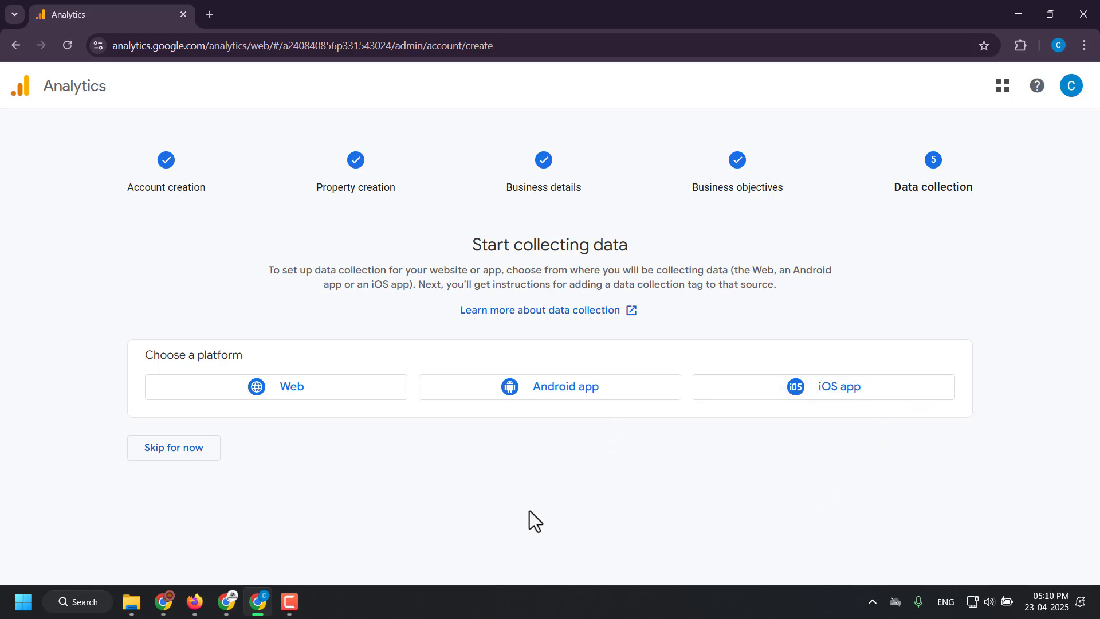
pyautogui.click(286, 395)
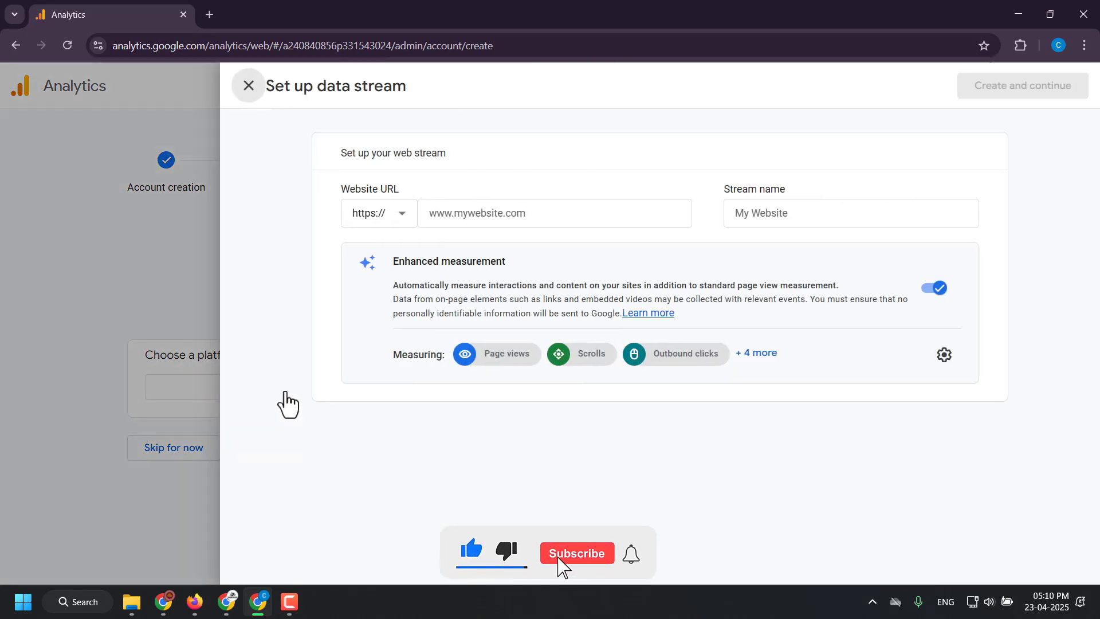
pyautogui.click(453, 217)
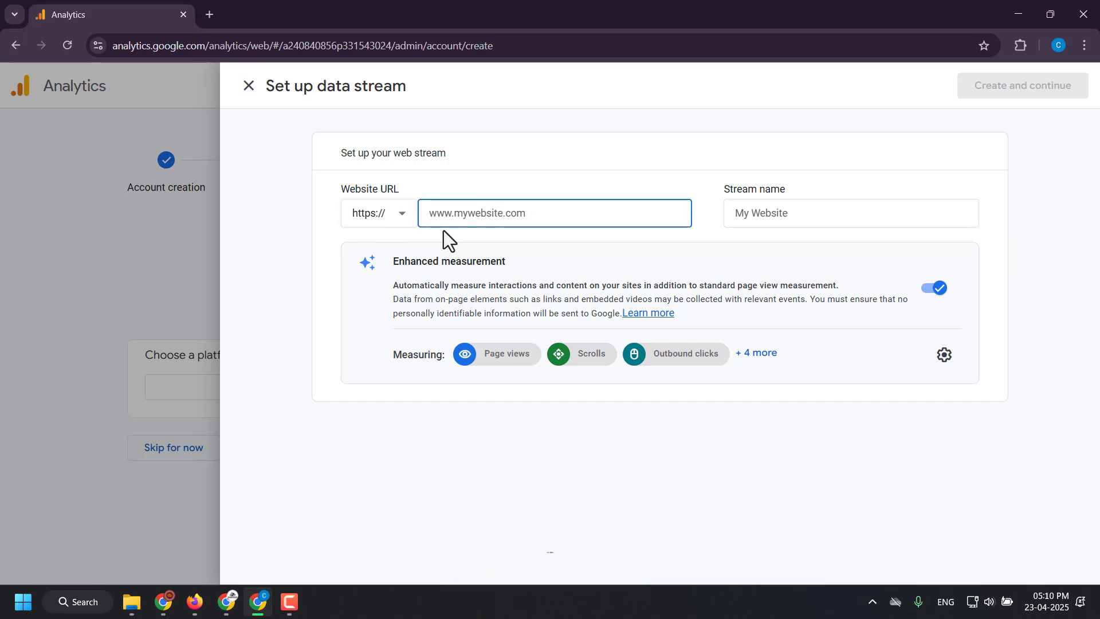
pyautogui.click(379, 218)
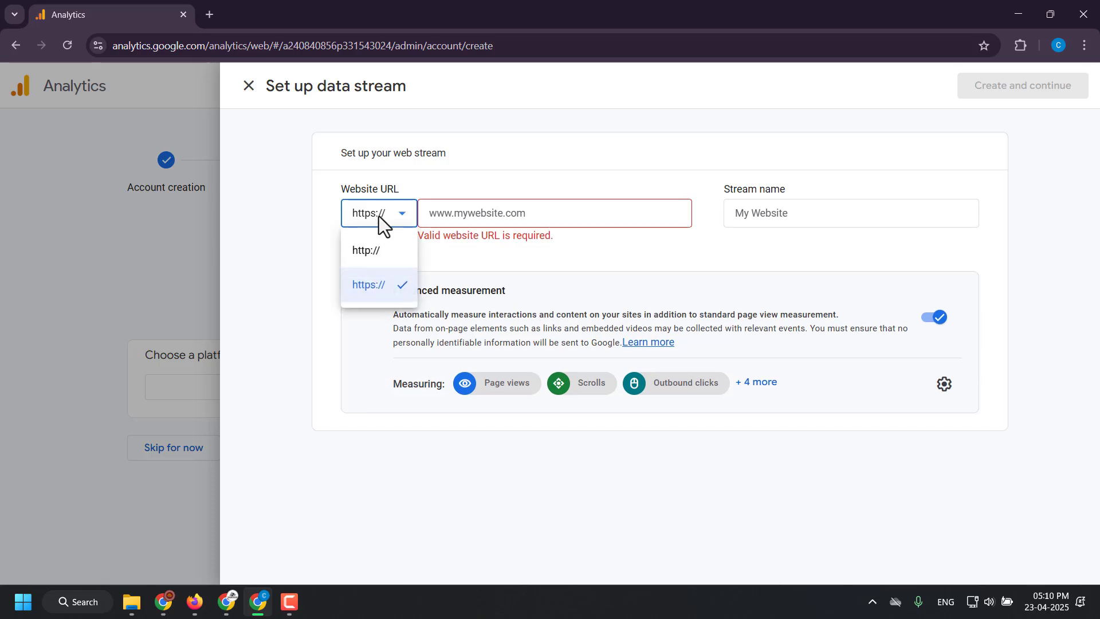
pyautogui.click(379, 293)
pyautogui.click(513, 212)
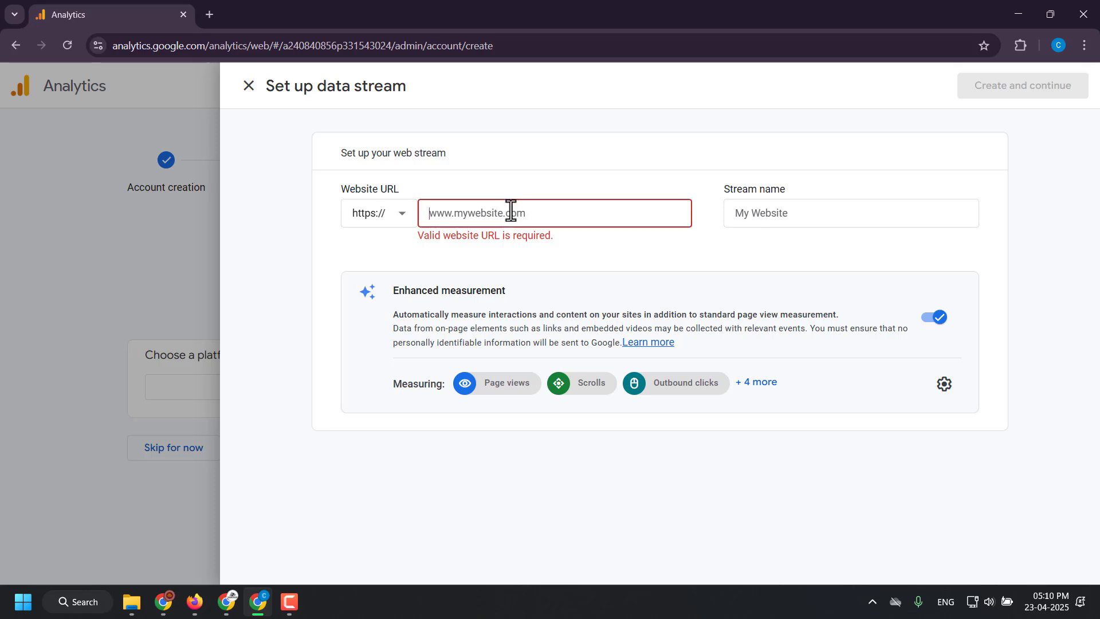
pyautogui.press('F9')
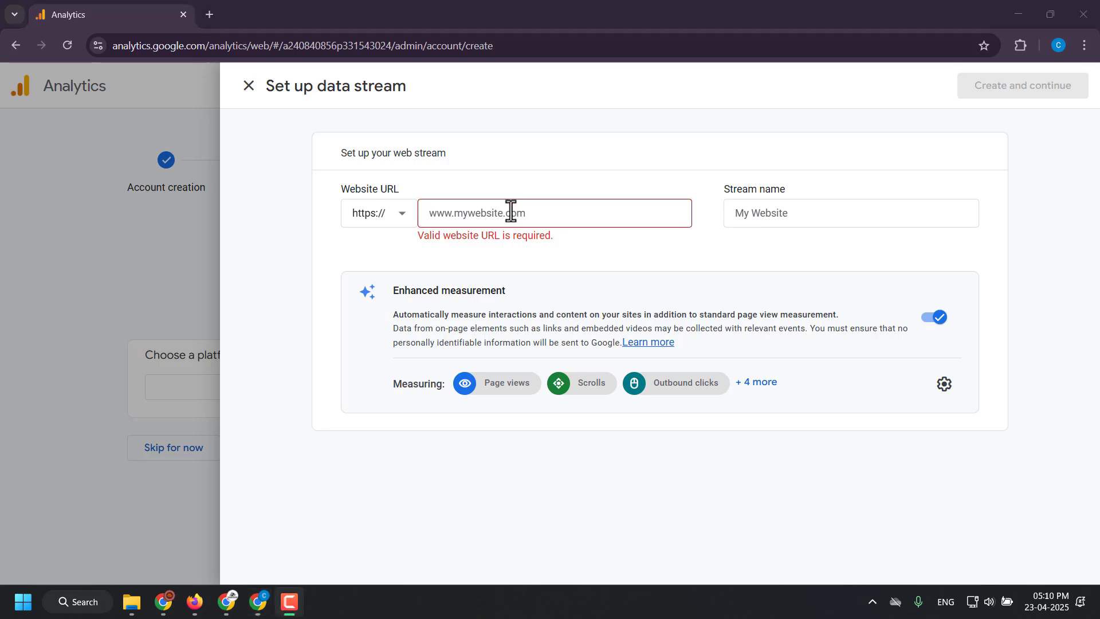
pyautogui.click(354, 53)
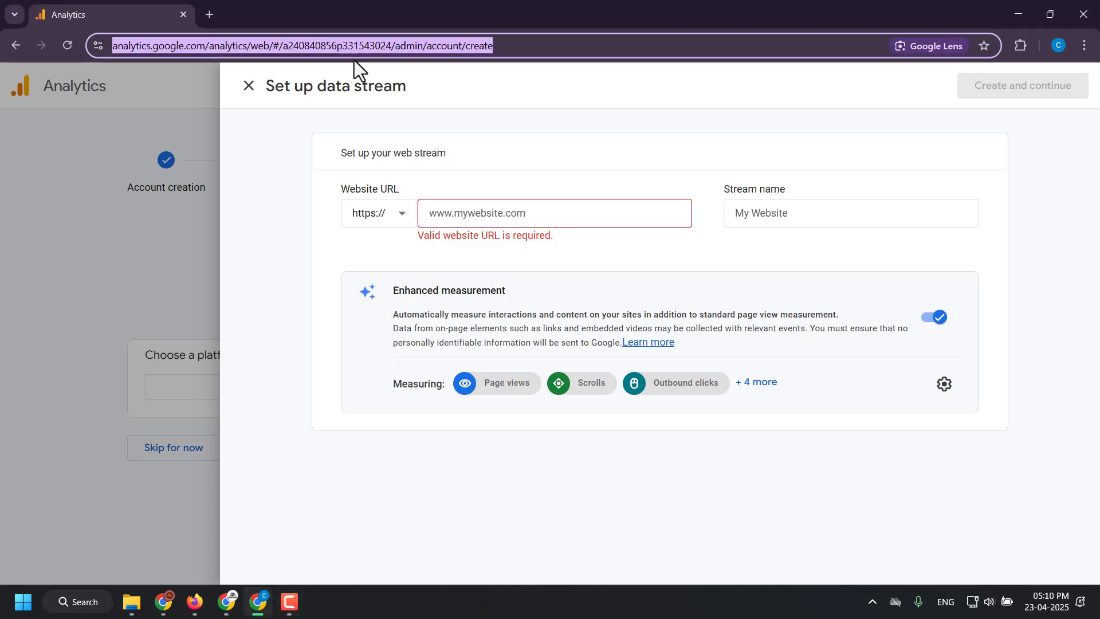
pyautogui.write('tribalmahavikas.in')
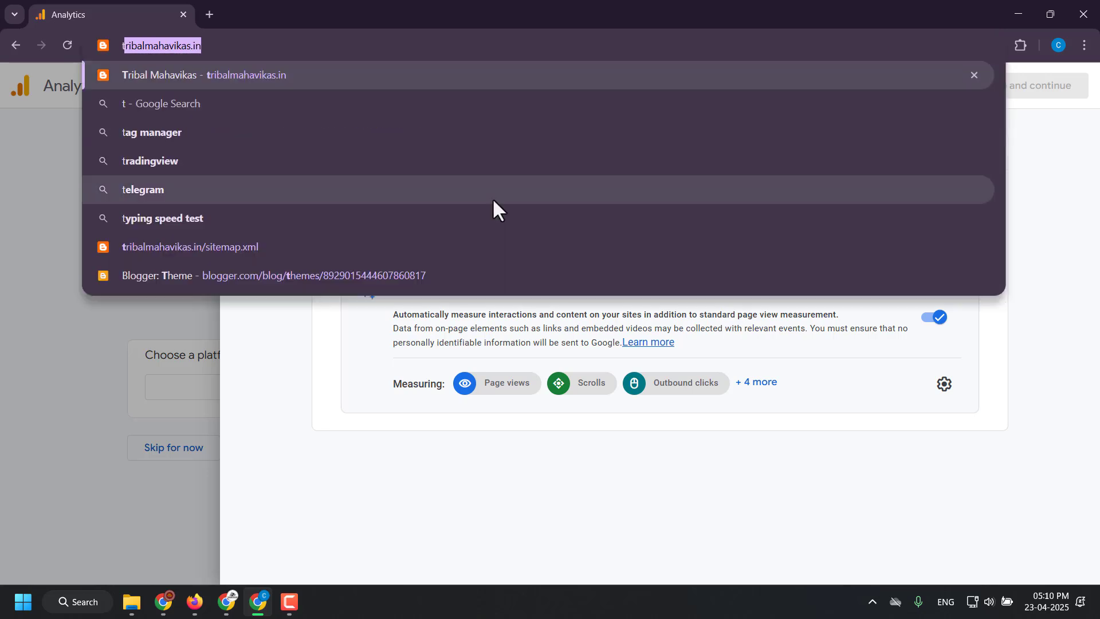
pyautogui.click(475, 216)
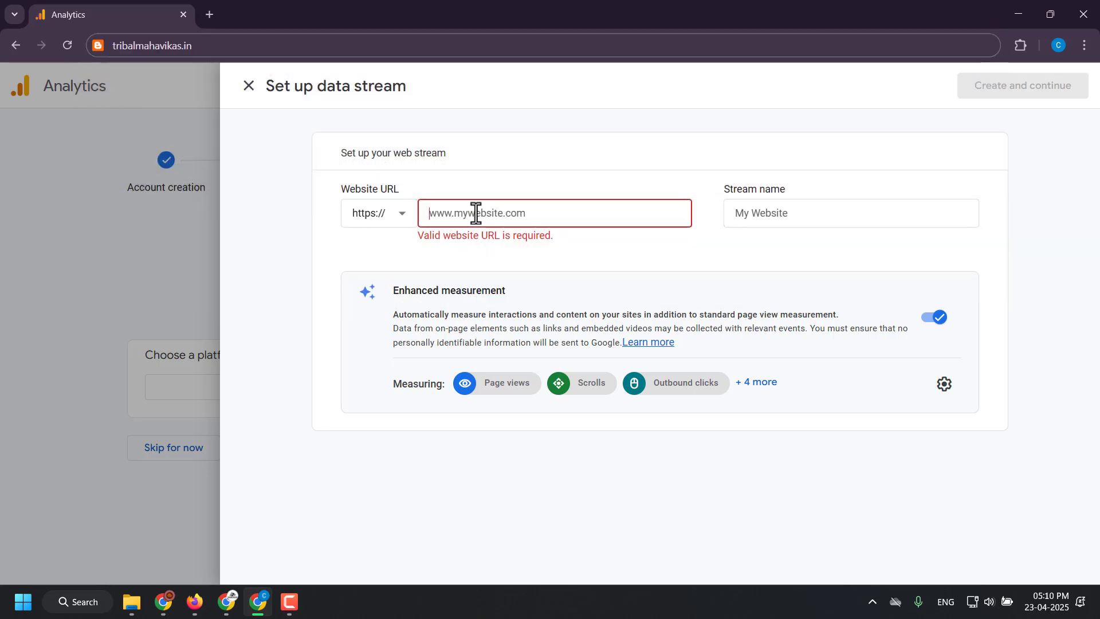
pyautogui.write('https://www.tribalmahavikas.in/')
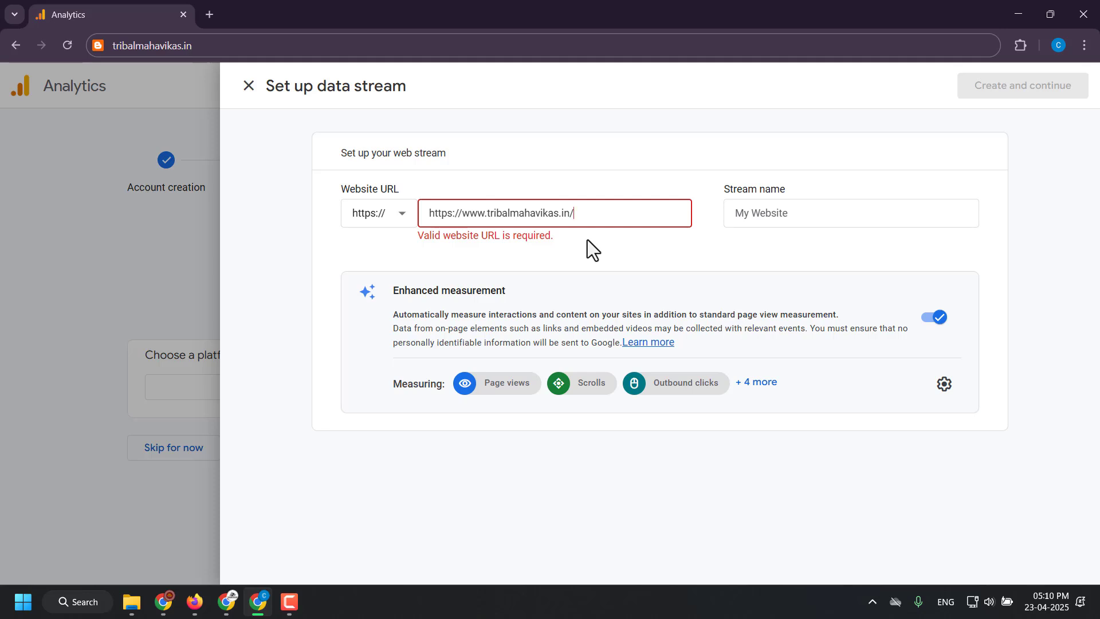
pyautogui.press('Delete')
pyautogui.press('Delete')
pyautogui.press('Delete')
pyautogui.press('Delete')
pyautogui.press('Delete')
pyautogui.press('Delete')
pyautogui.press('Delete')
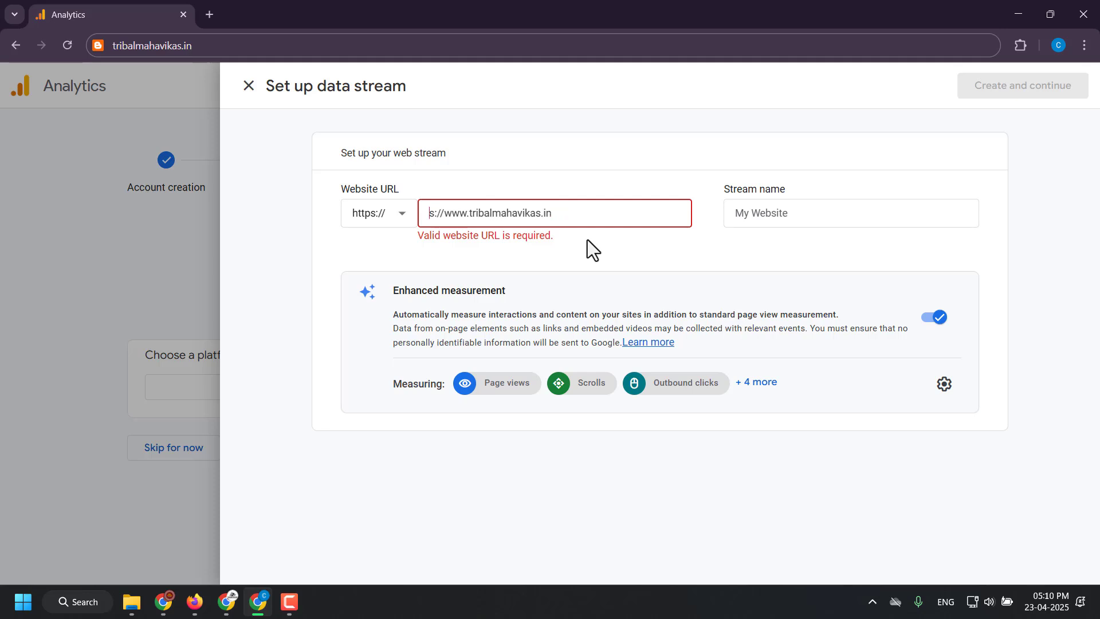
pyautogui.press('Delete')
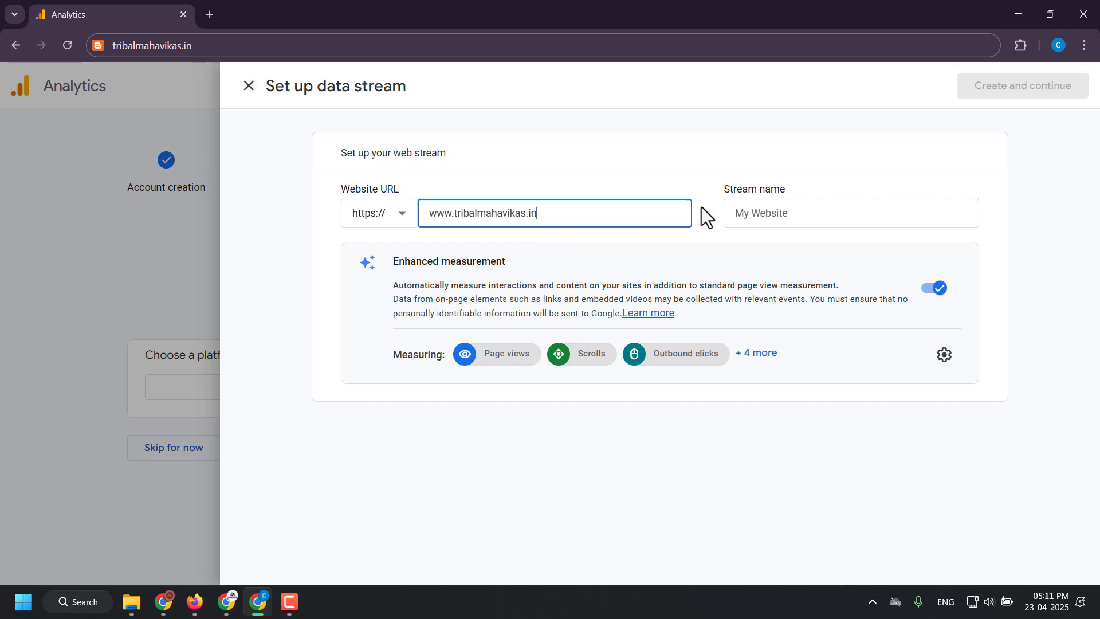
# Step: Name the web stream Tribal Mahavikas and create it
pyautogui.click(749, 215)
pyautogui.write('Tr')
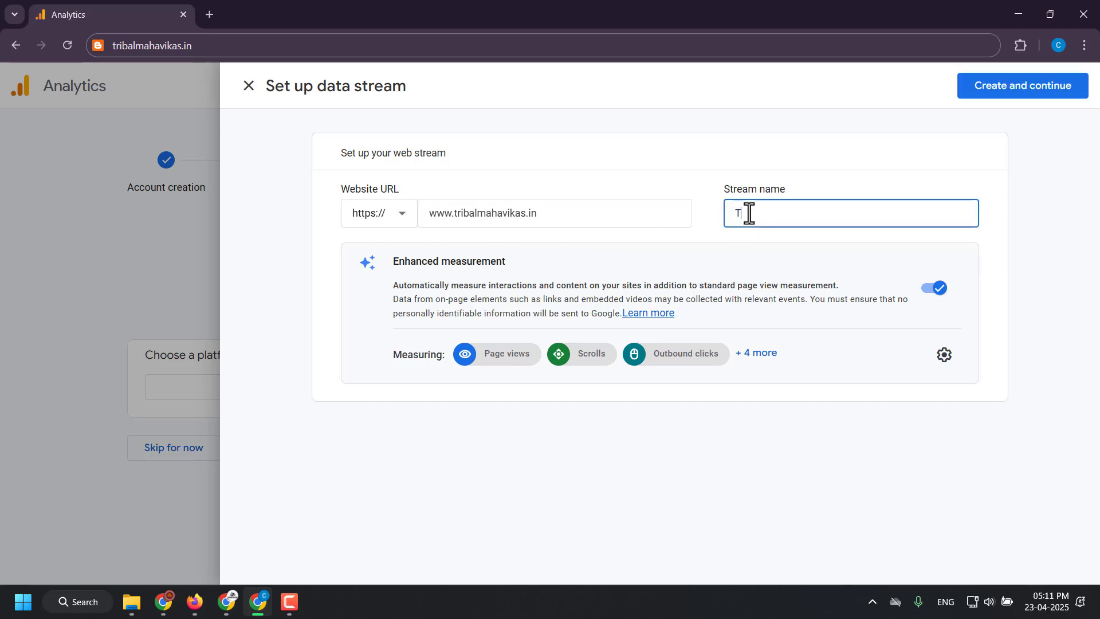
pyautogui.write('ibal Mahavikas')
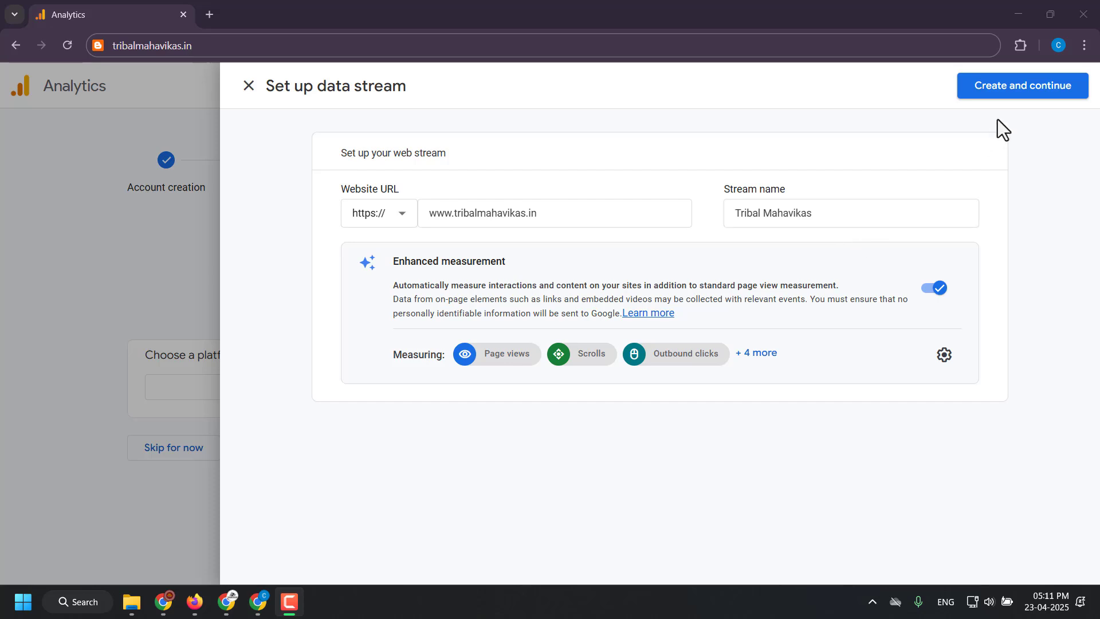
pyautogui.click(1037, 90)
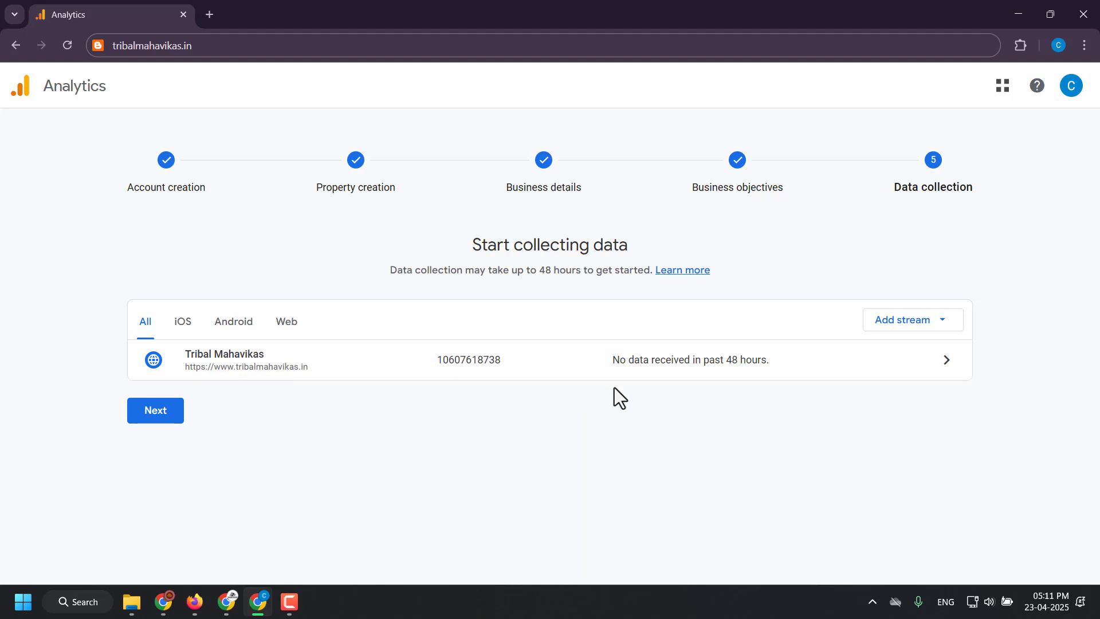
# Step: Open the Tribal Mahavikas stream's Google tag setup and copy the gtag.js code for manual installation
pyautogui.click(720, 365)
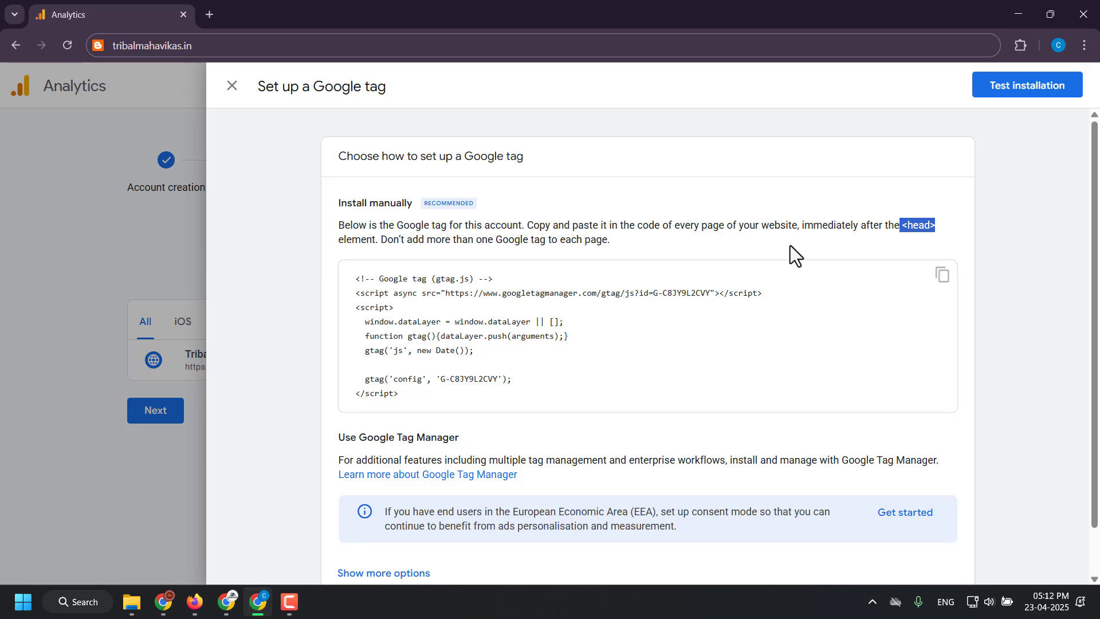
pyautogui.scroll(-1, 493, 397)
pyautogui.scroll(1, 493, 397)
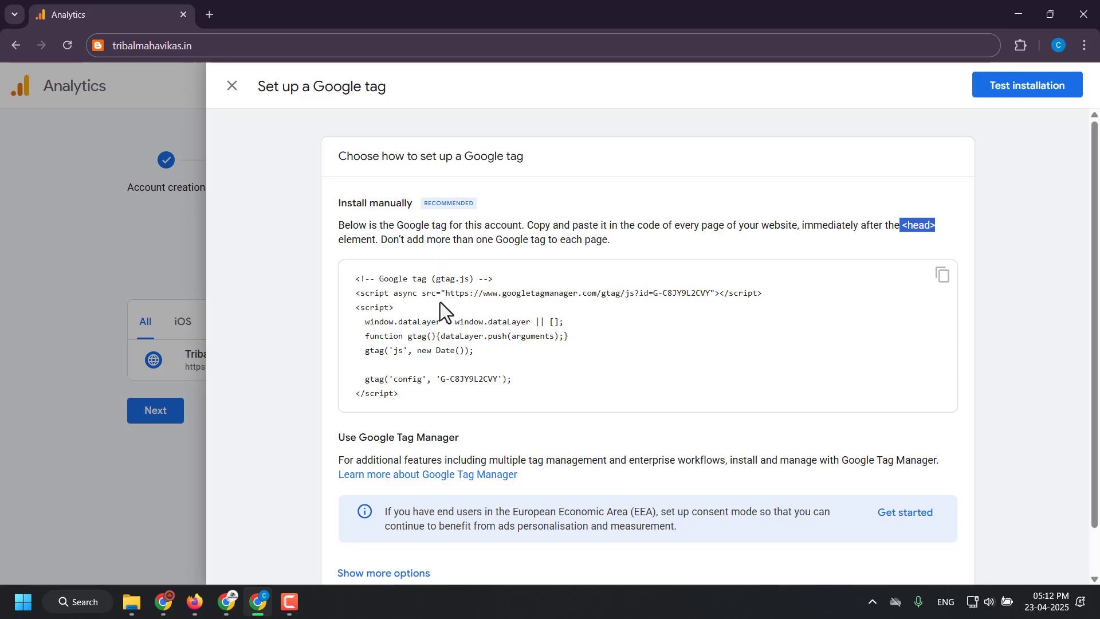
pyautogui.click(943, 276)
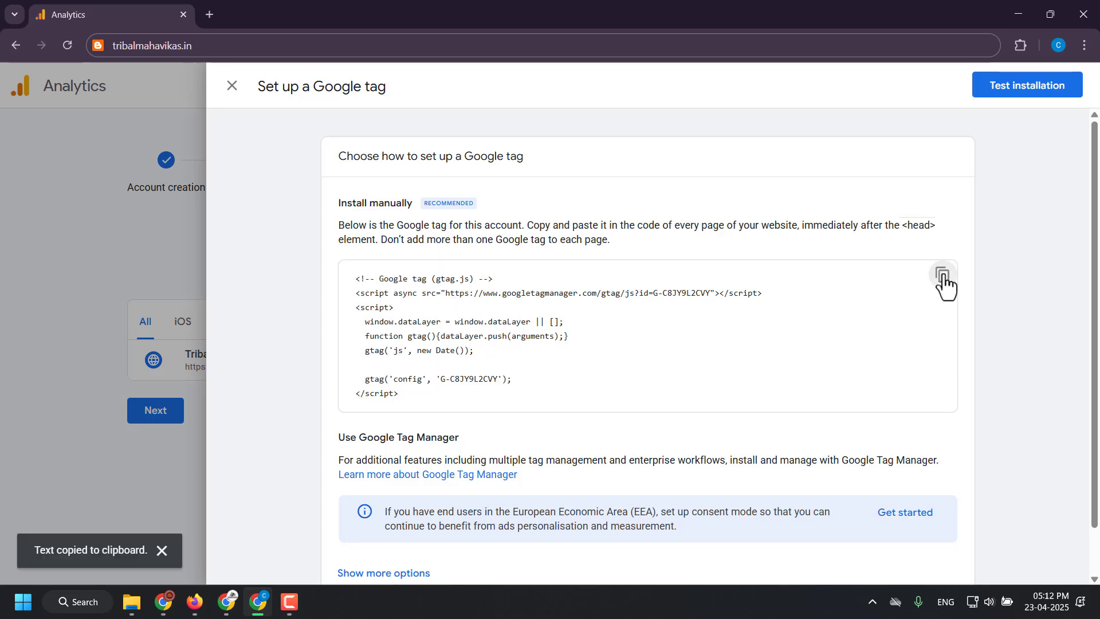
# Step: Switch to Blogger in a new browser tab and open the Tribal Mahavikas blog's theme for HTML editing
pyautogui.click(209, 14)
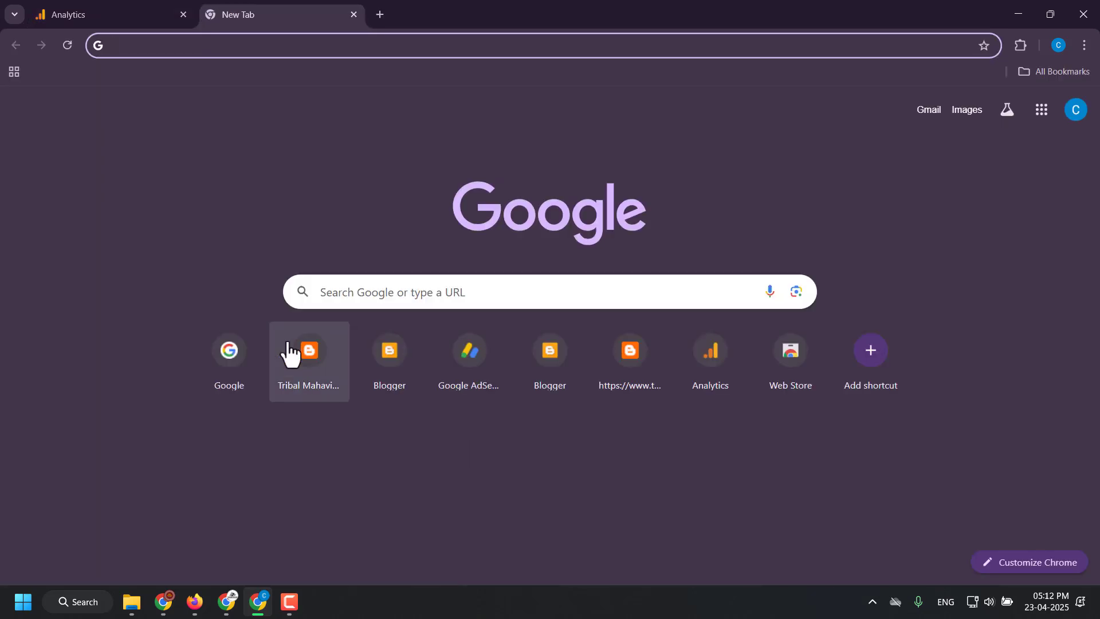
pyautogui.click(385, 367)
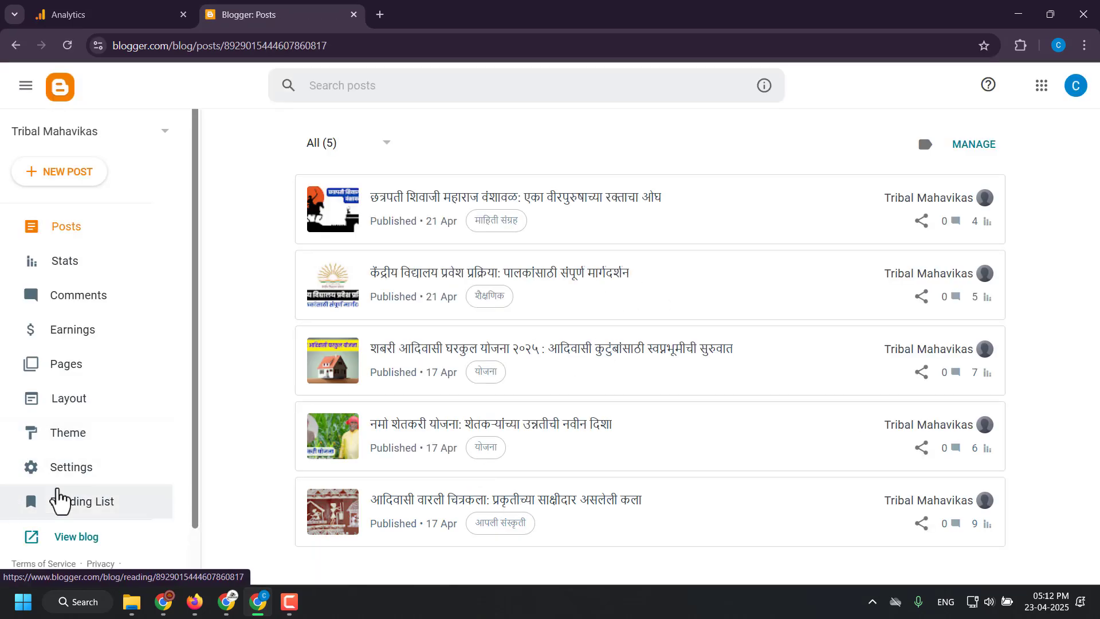
pyautogui.click(98, 449)
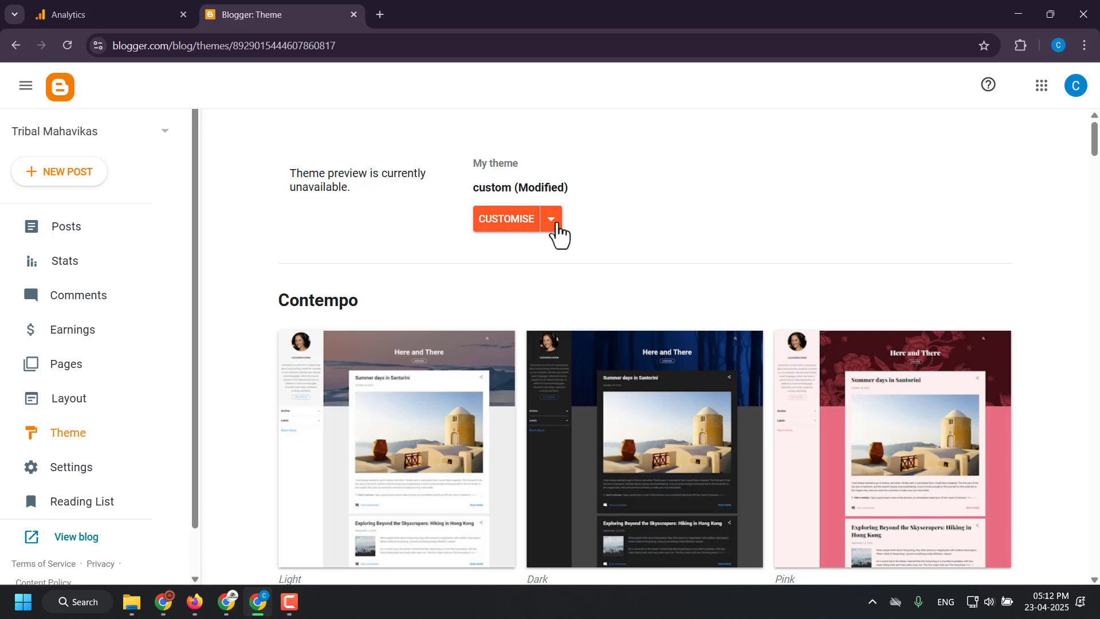
pyautogui.click(558, 225)
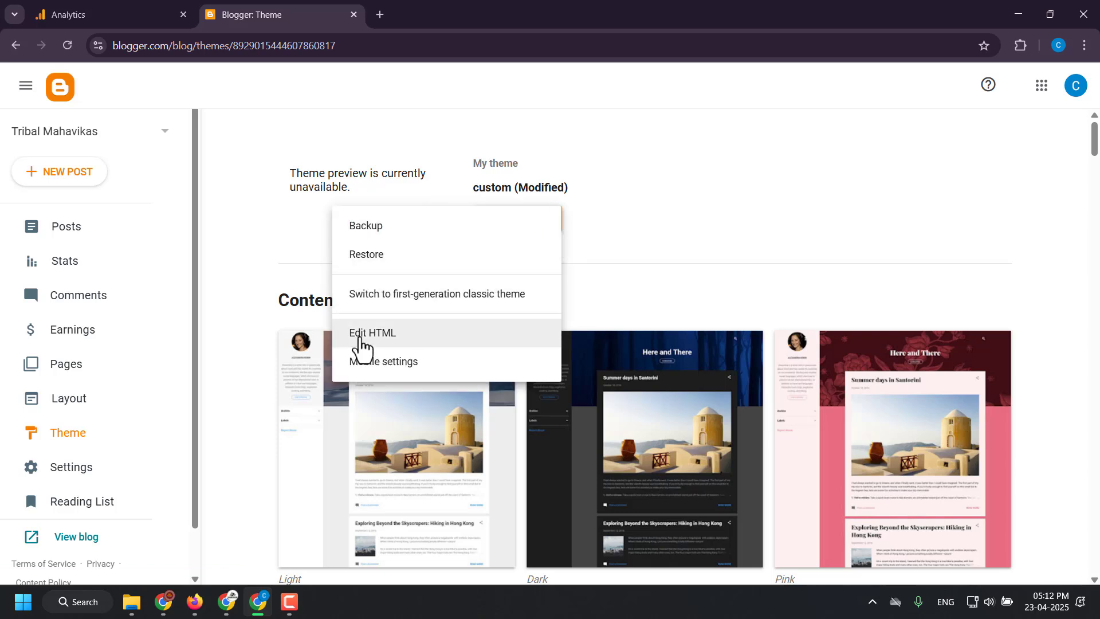
pyautogui.click(393, 338)
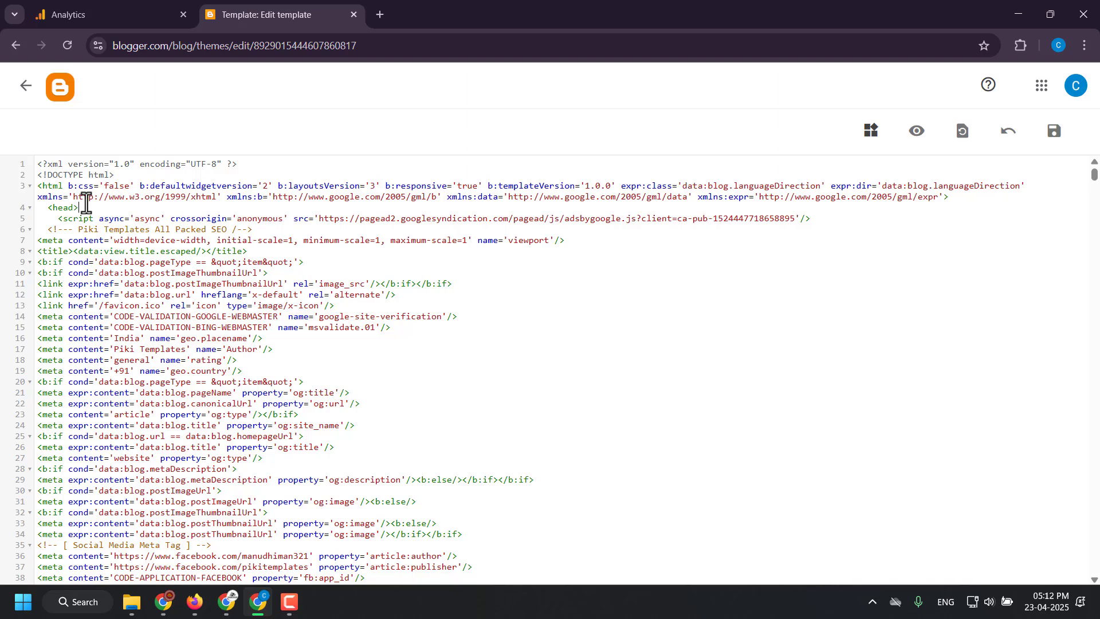
# Step: Search the theme code for <head> and paste the copied gtag.js code on a new line after the AdSense script
pyautogui.hotkey('ctrl', 'f')
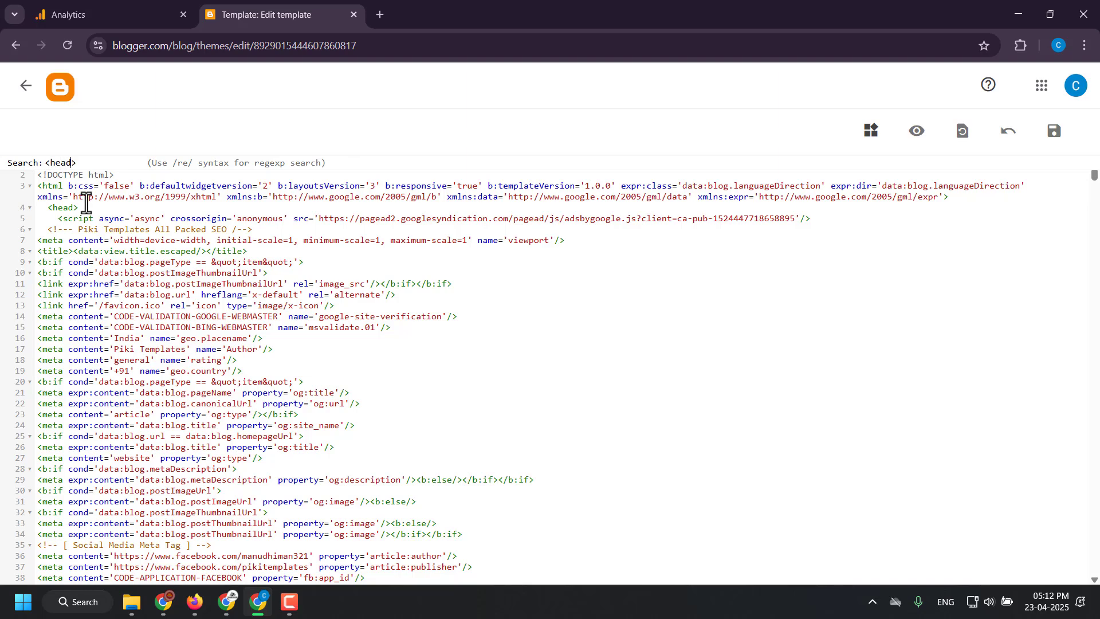
pyautogui.write('<head>')
pyautogui.press('Return')
pyautogui.click(87, 210)
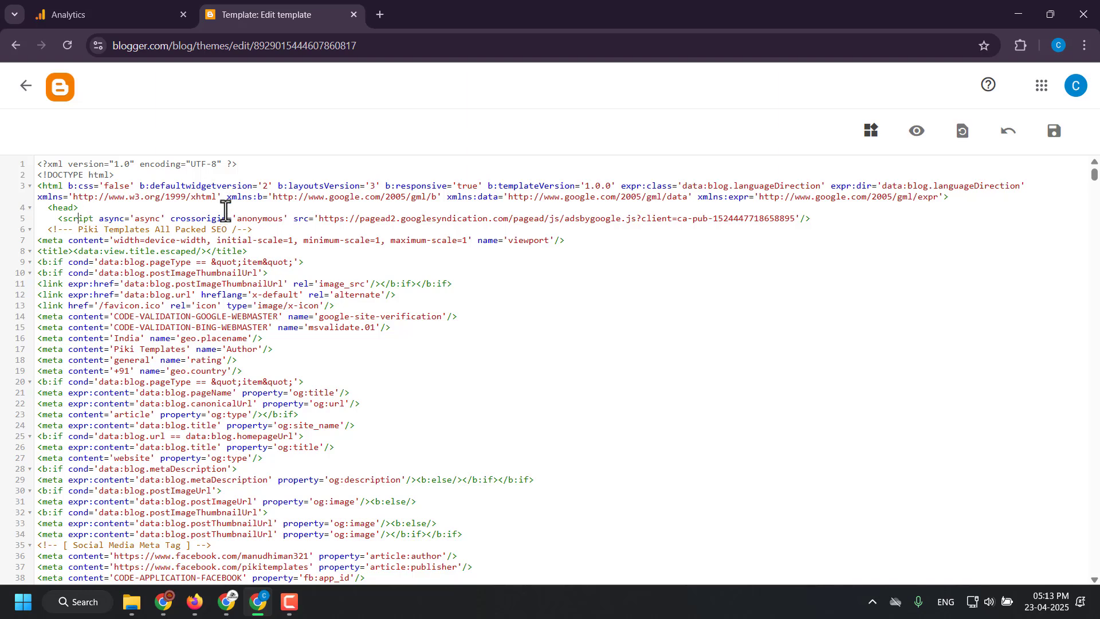
pyautogui.moveTo(586, 224); pyautogui.dragTo(745, 223)
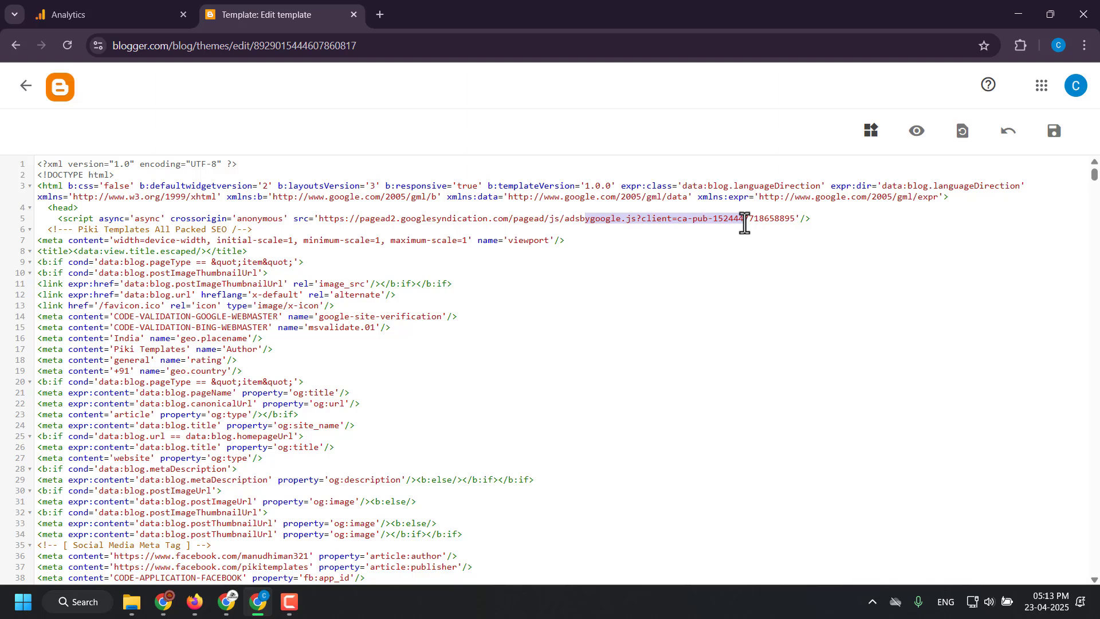
pyautogui.click(816, 223)
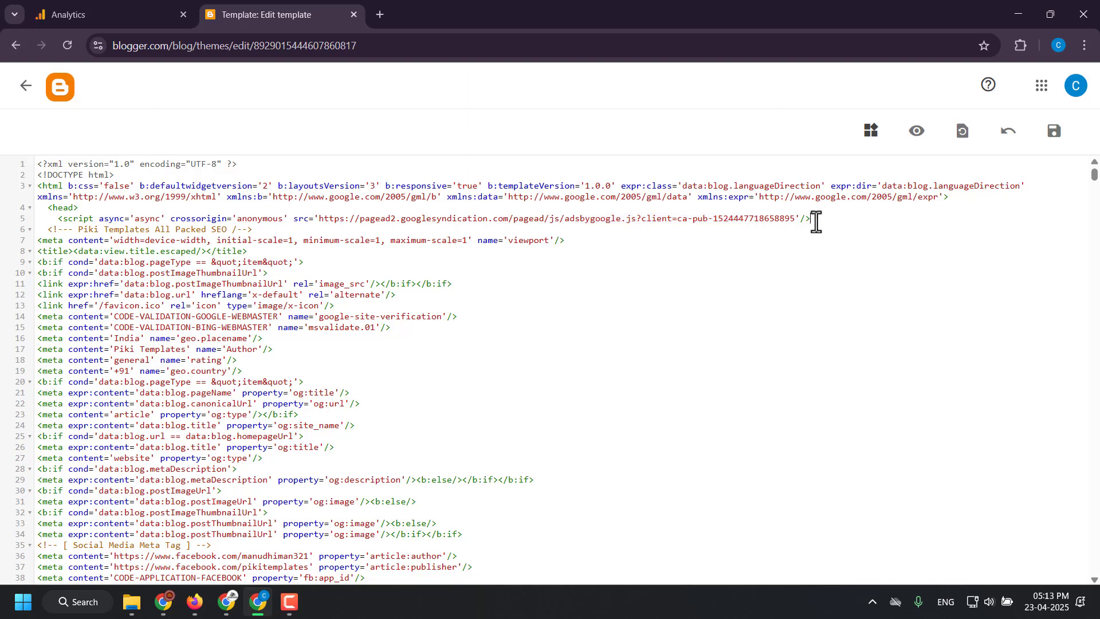
pyautogui.press('Return')
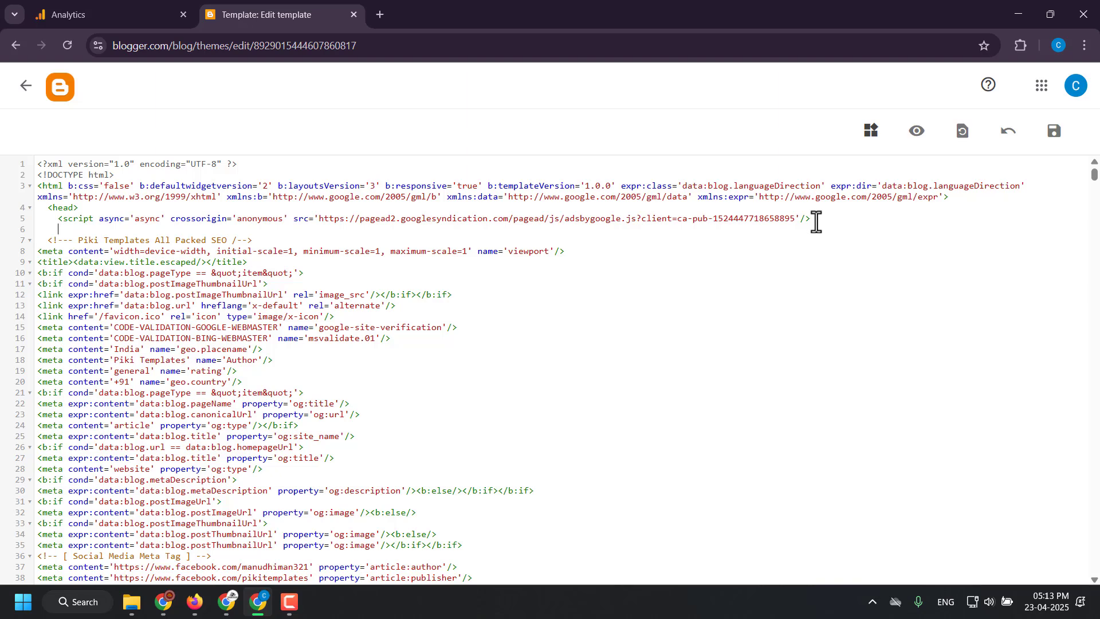
pyautogui.hotkey('ctrl', 'v')
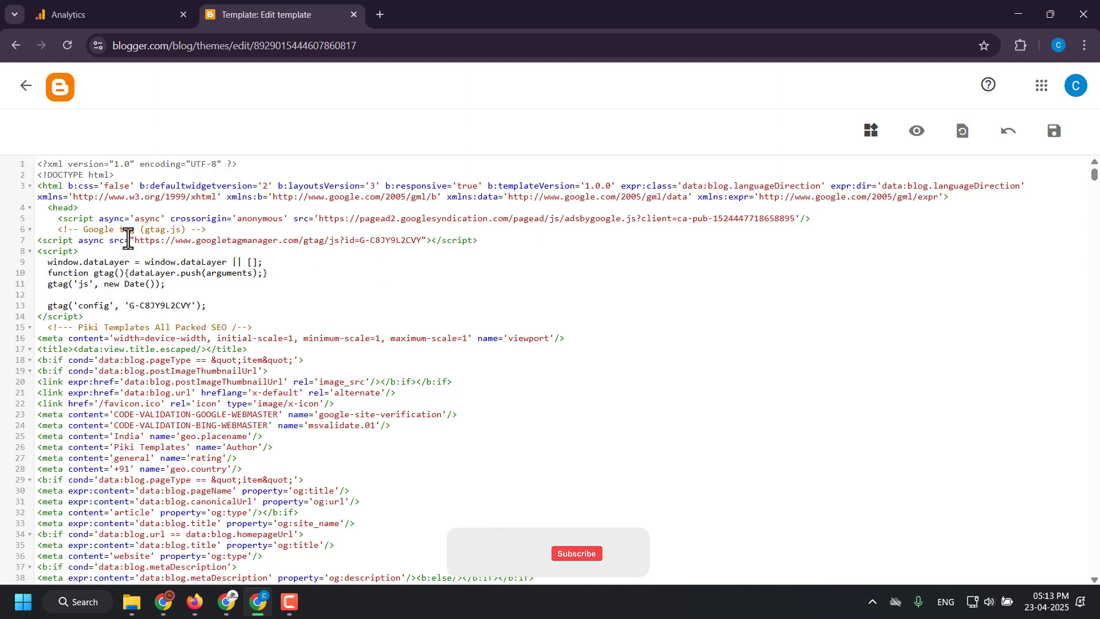
# Step: Compare the pasted code with the Google tag in Analytics, then save the blog theme and return to the posts list
pyautogui.click(86, 13)
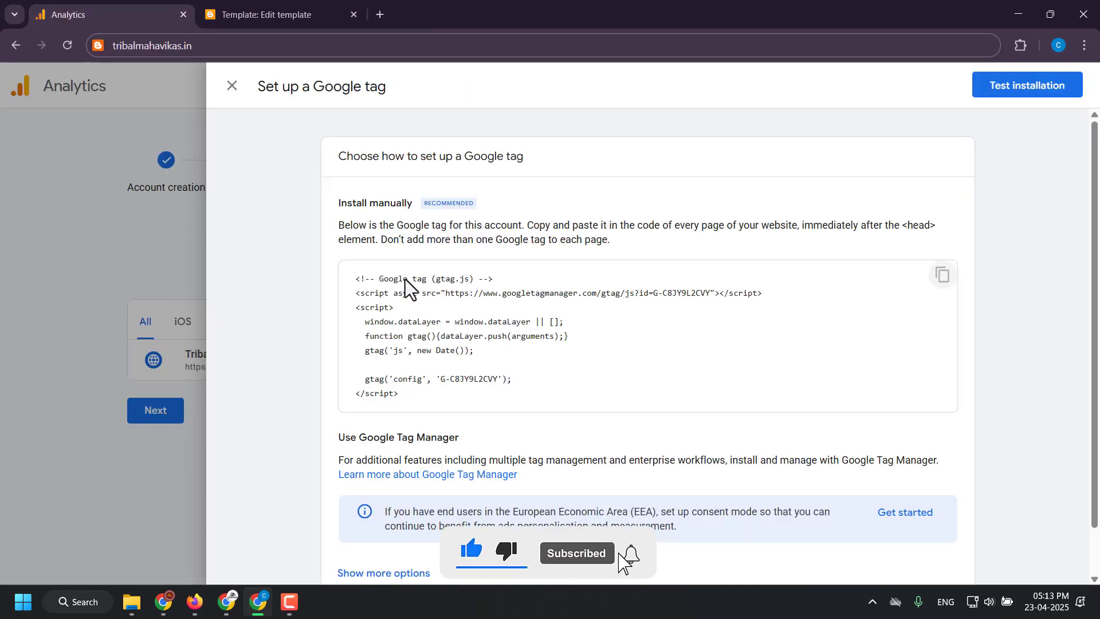
pyautogui.moveTo(406, 280); pyautogui.dragTo(474, 280)
pyautogui.click(304, 5)
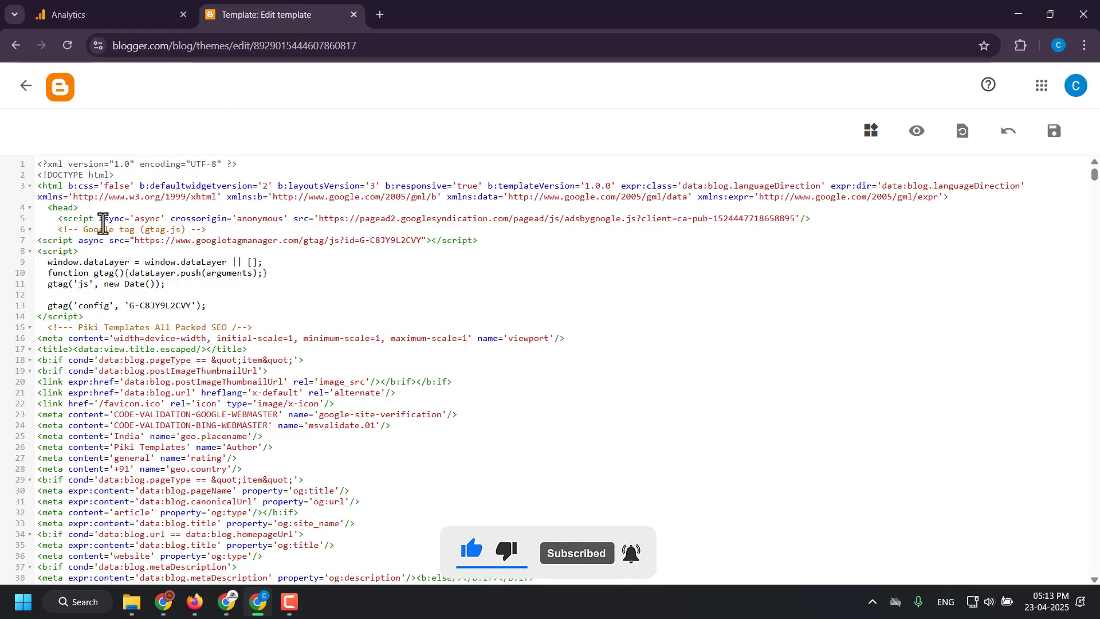
pyautogui.moveTo(106, 227); pyautogui.dragTo(135, 239)
pyautogui.click(135, 239)
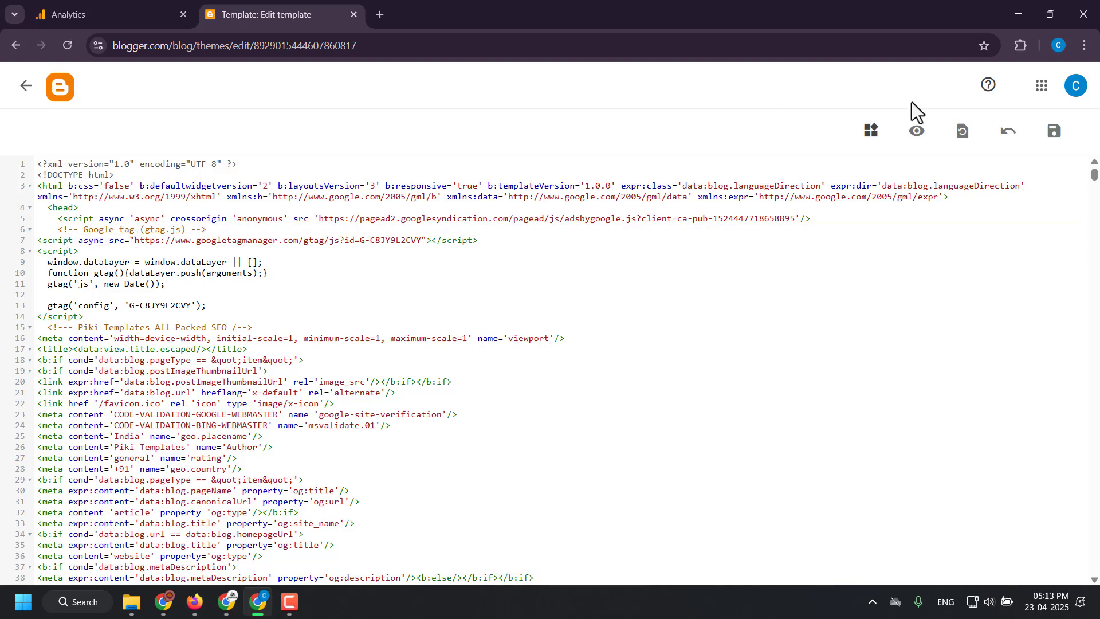
pyautogui.click(1056, 132)
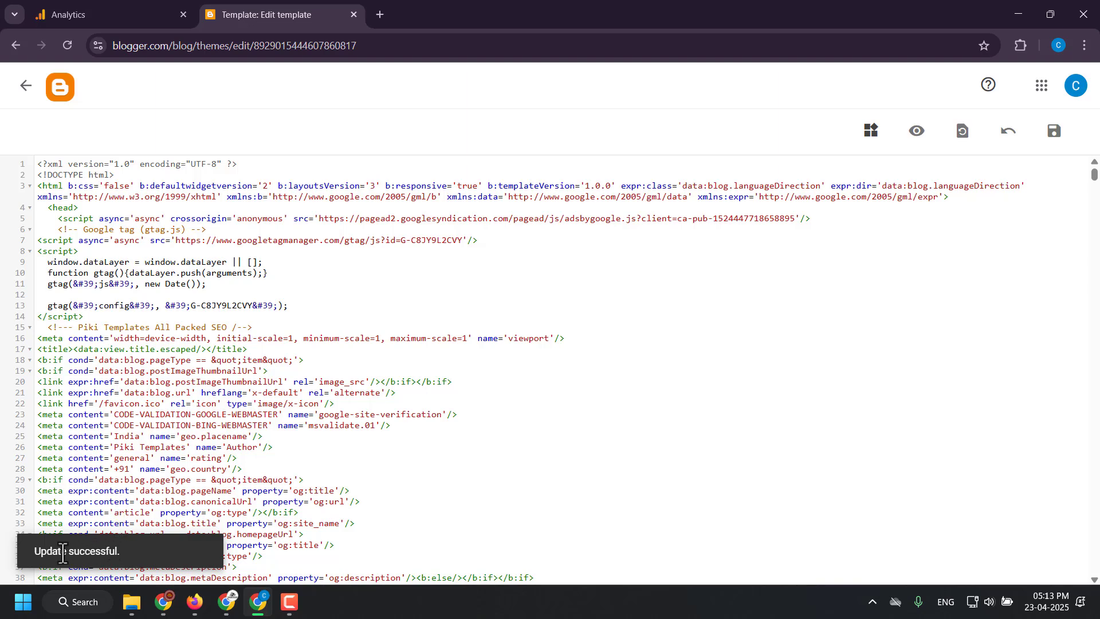
pyautogui.click(59, 87)
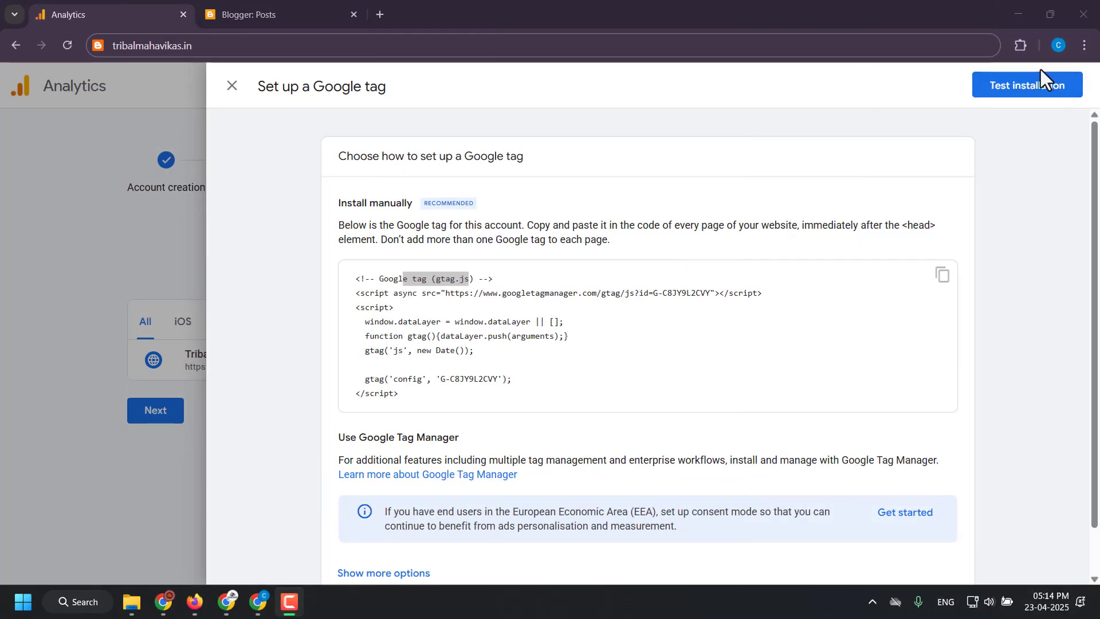
# Step: Test the Google tag installation on the website from Google Analytics and confirm it
pyautogui.click(1047, 97)
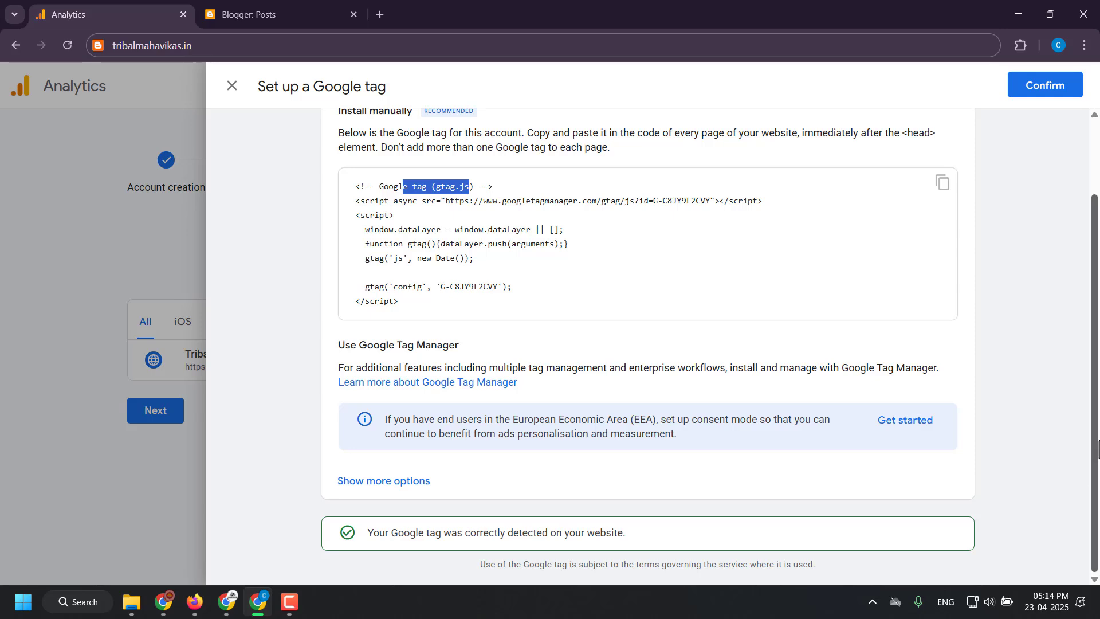
pyautogui.scroll(2, 1040, 286)
pyautogui.click(1041, 87)
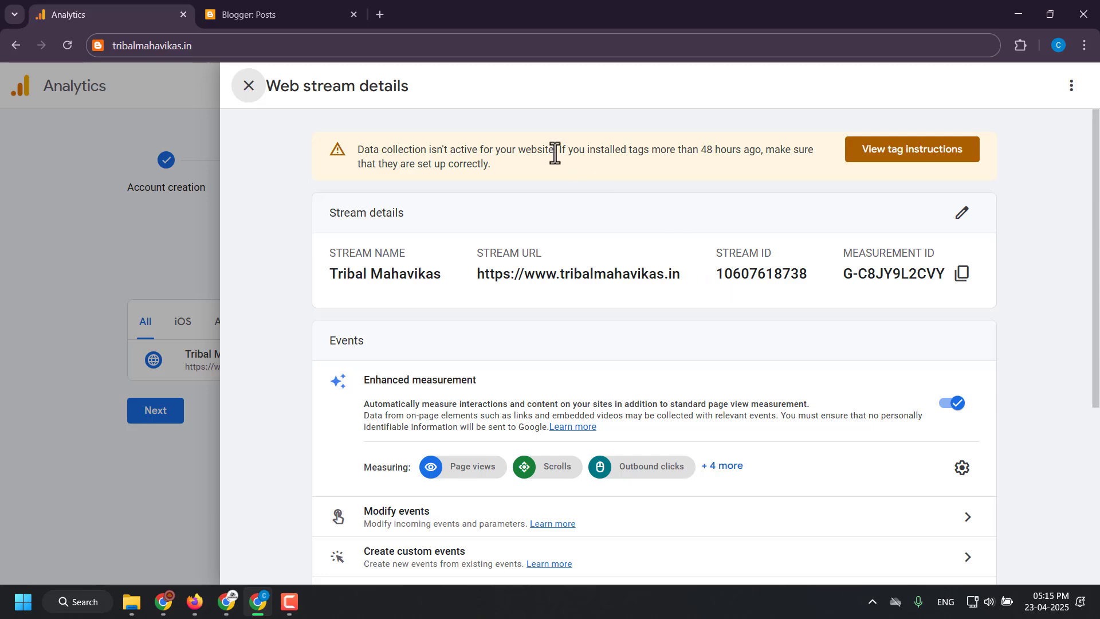
pyautogui.moveTo(678, 149); pyautogui.dragTo(761, 151)
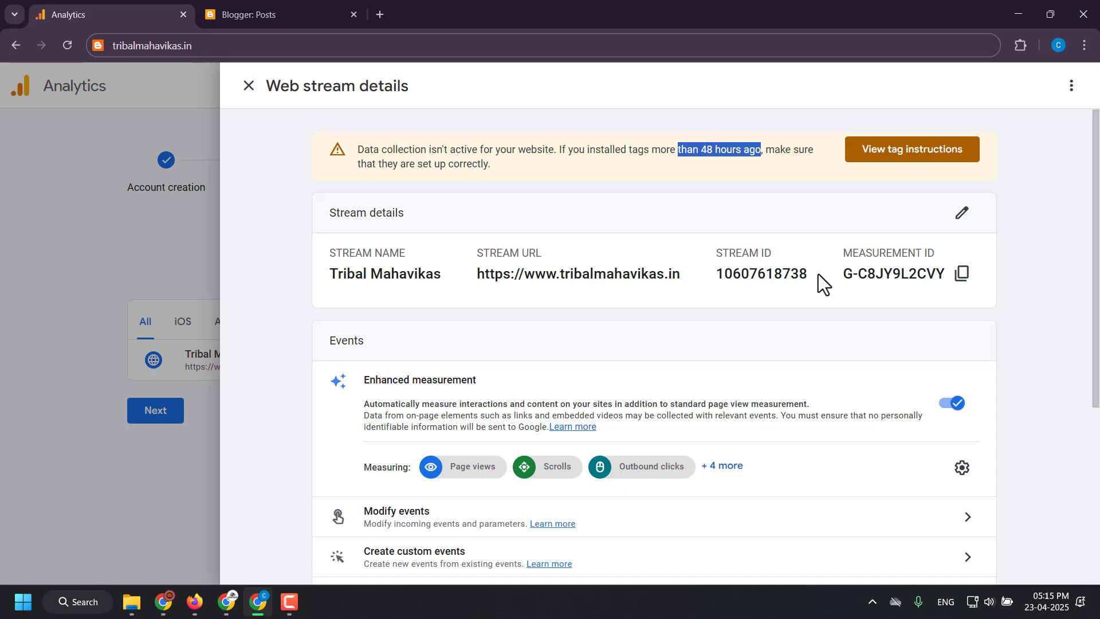
# Step: Copy the Measurement ID from the Tribal Mahavikas web stream and save it as the Google Analytics Measurement ID in the blog's Blogger settings
pyautogui.click(261, 1)
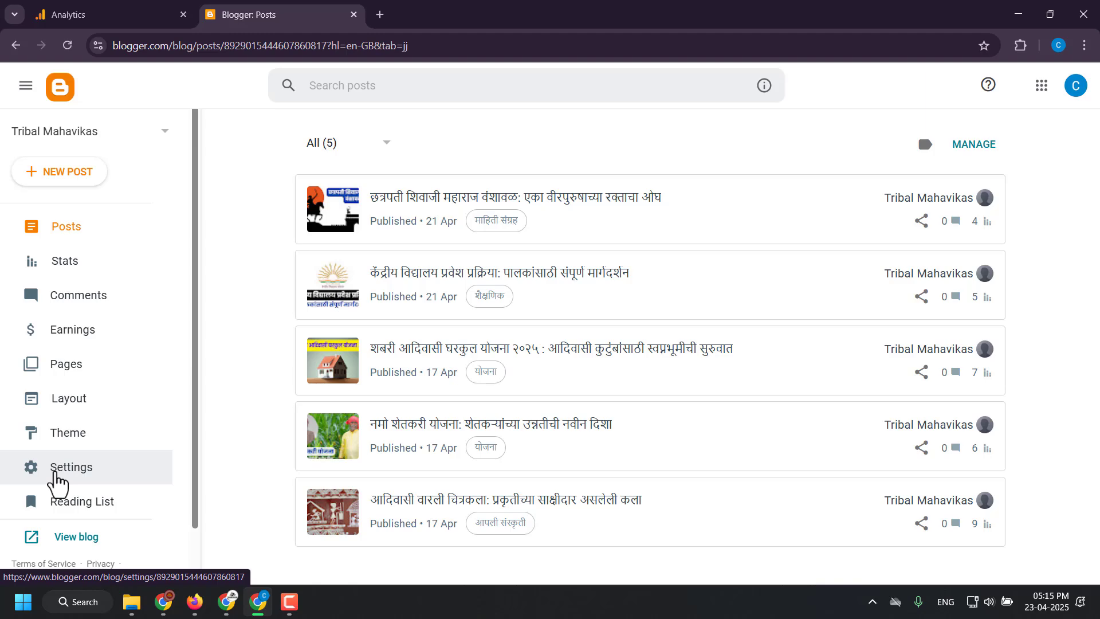
pyautogui.click(56, 473)
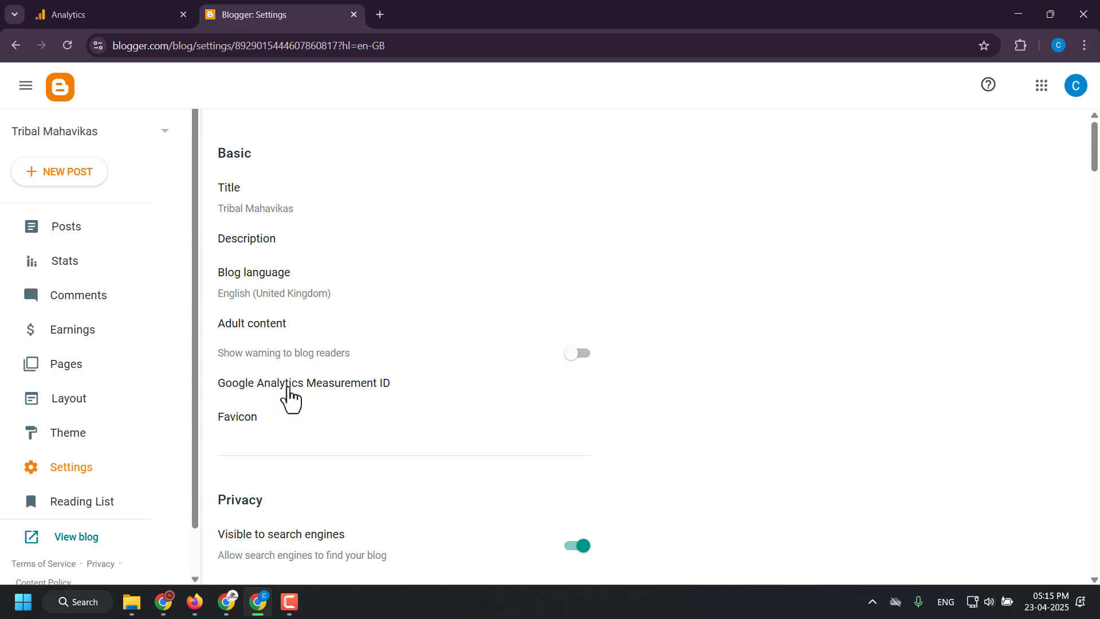
pyautogui.click(318, 394)
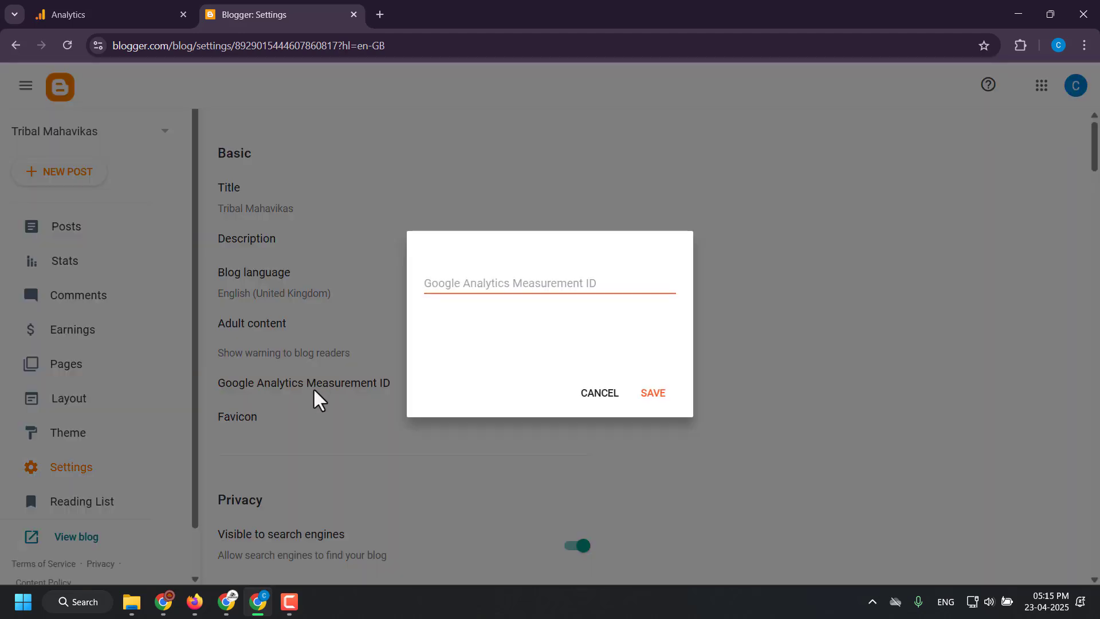
pyautogui.click(104, 12)
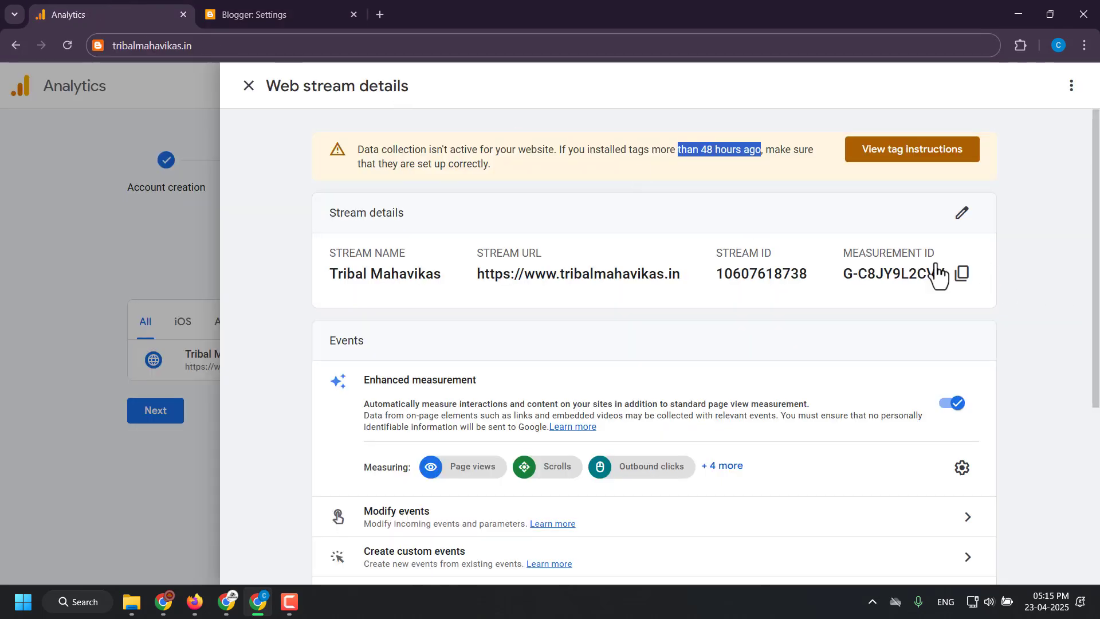
pyautogui.moveTo(862, 259); pyautogui.dragTo(962, 286)
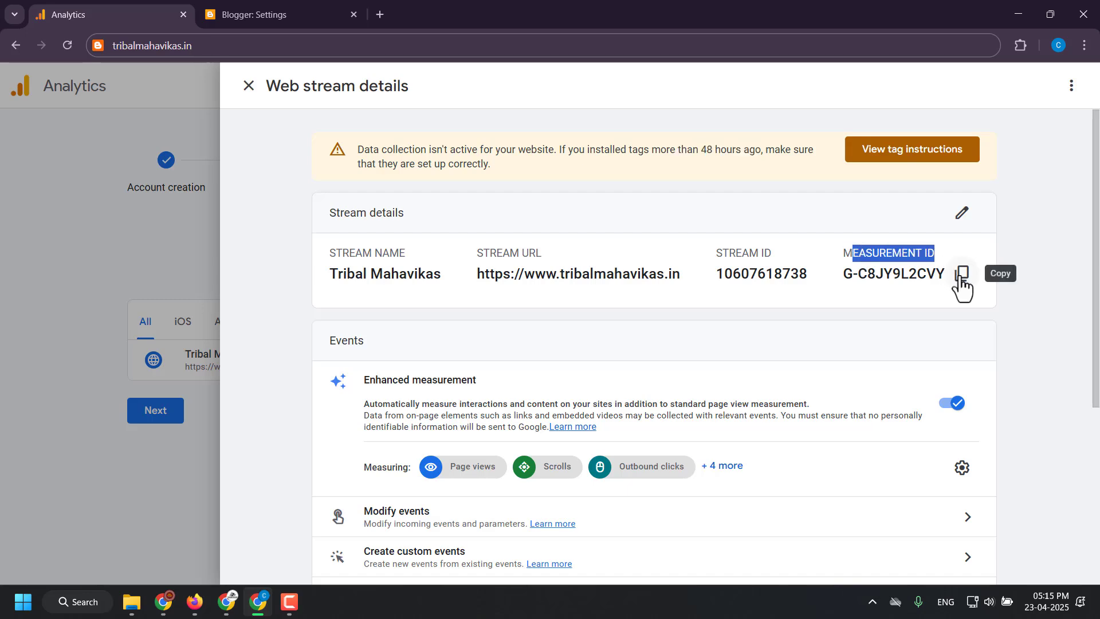
pyautogui.click(960, 280)
pyautogui.click(269, 17)
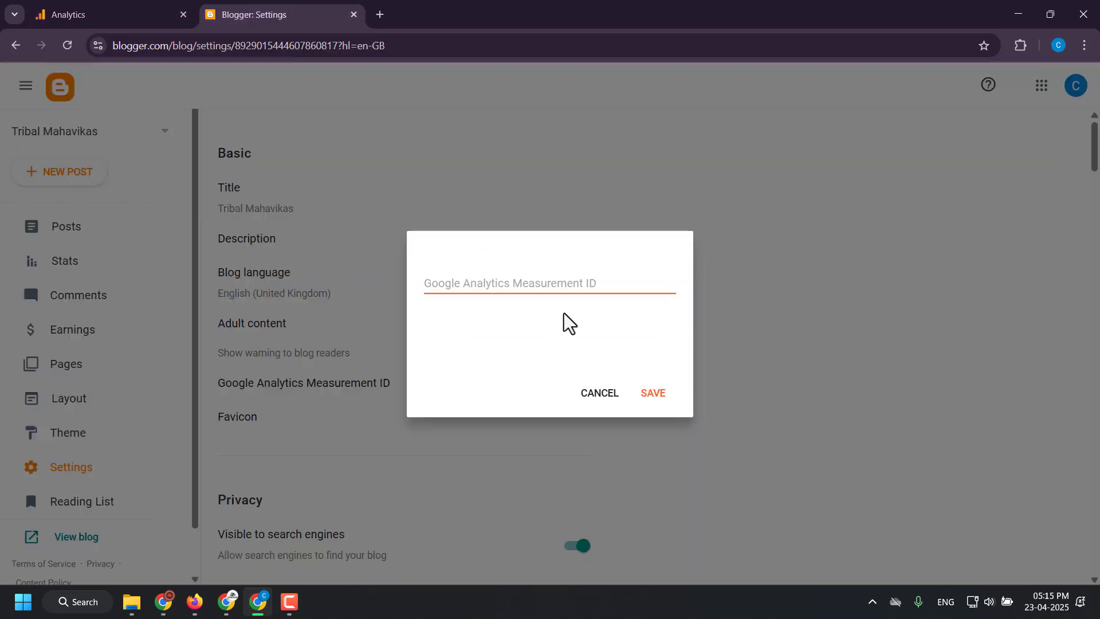
pyautogui.click(567, 282)
pyautogui.rightClick(566, 282)
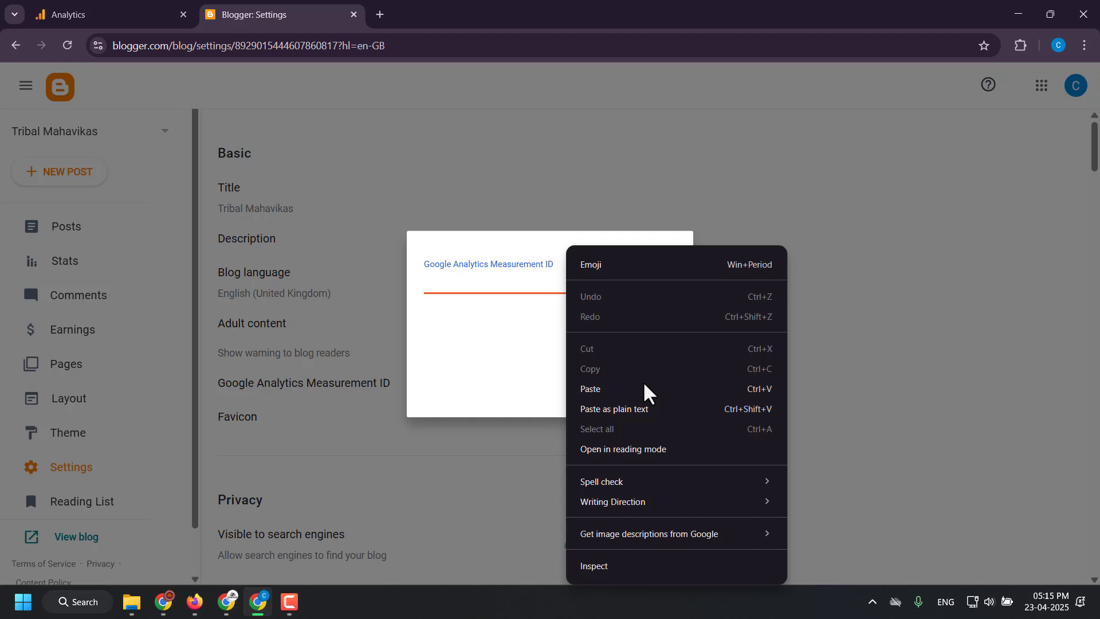
pyautogui.click(596, 392)
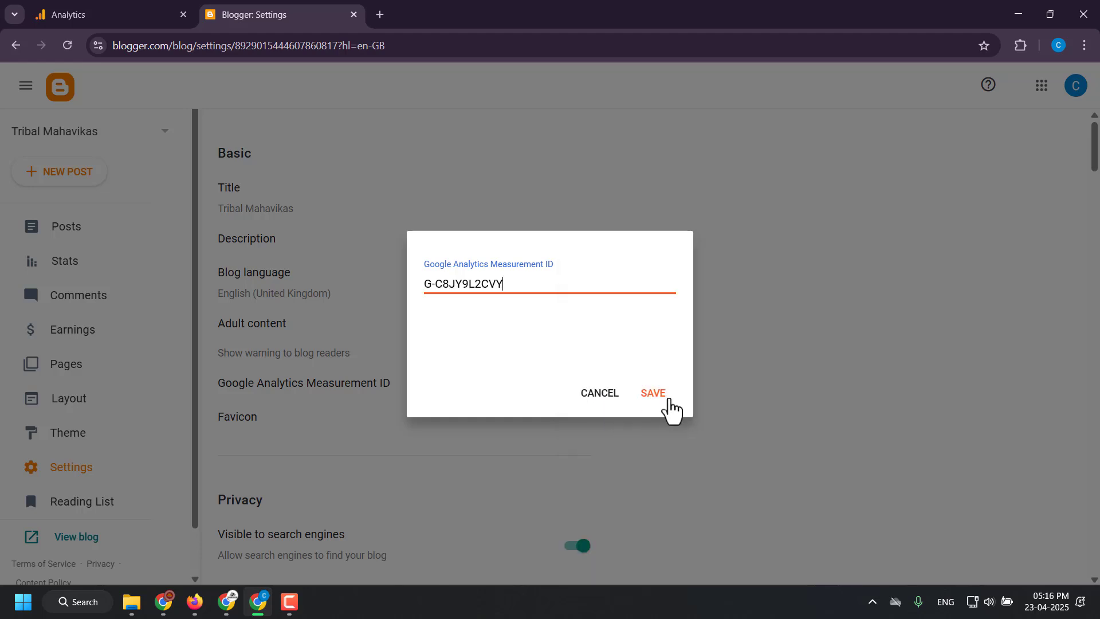
pyautogui.click(660, 396)
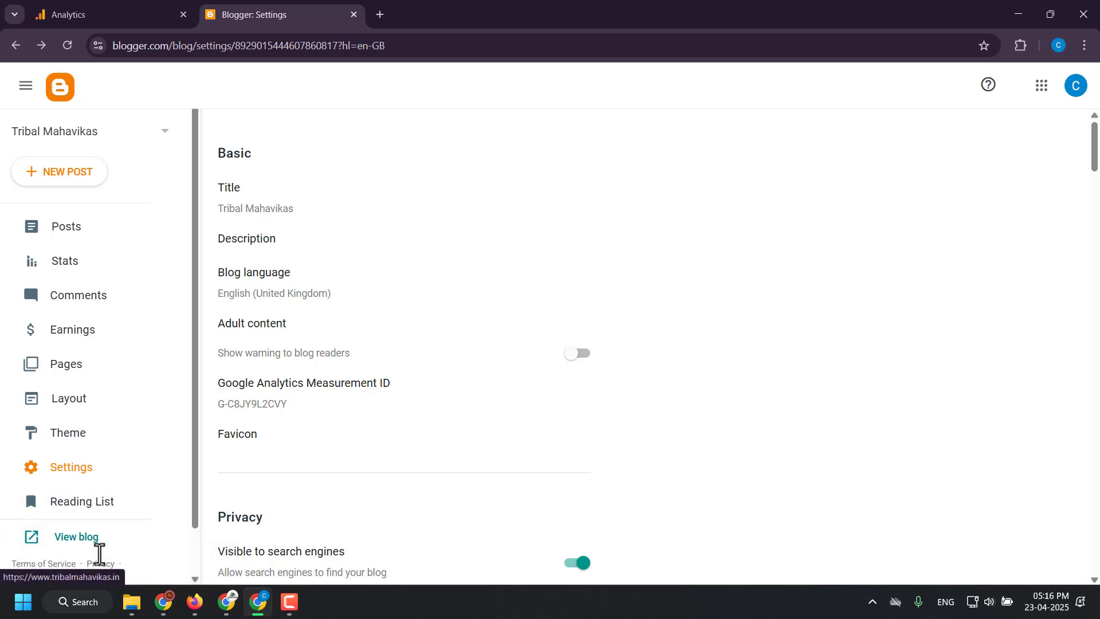
# Step: Switch back to Google Analytics, complete the data collection setup and continue to the property's home page
pyautogui.click(140, 8)
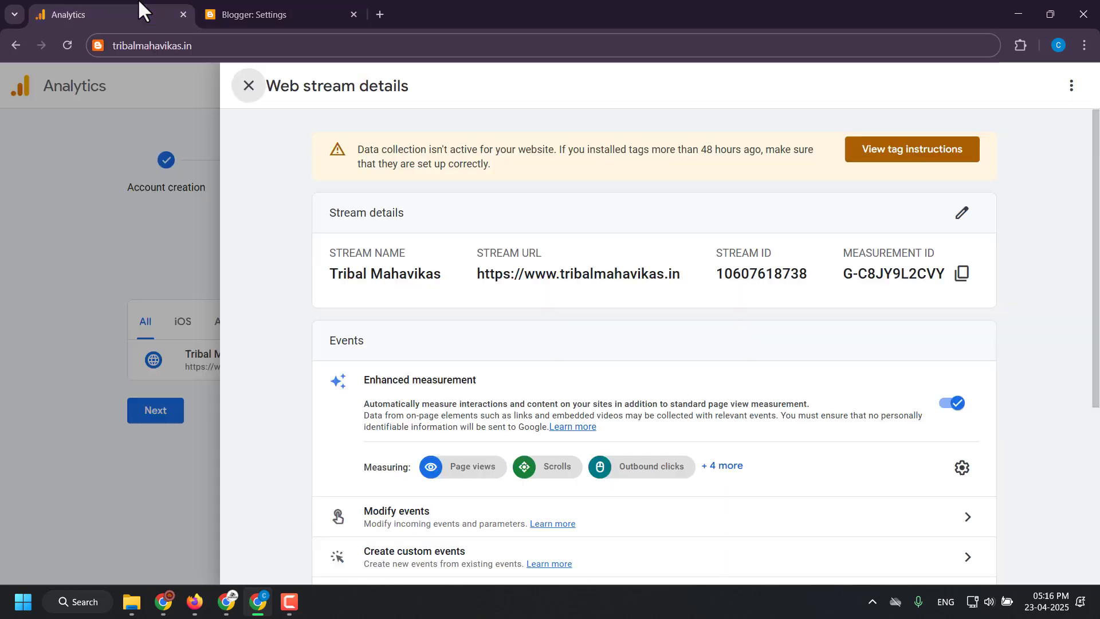
pyautogui.scroll(-5, 629, 378)
pyautogui.scroll(5, 636, 379)
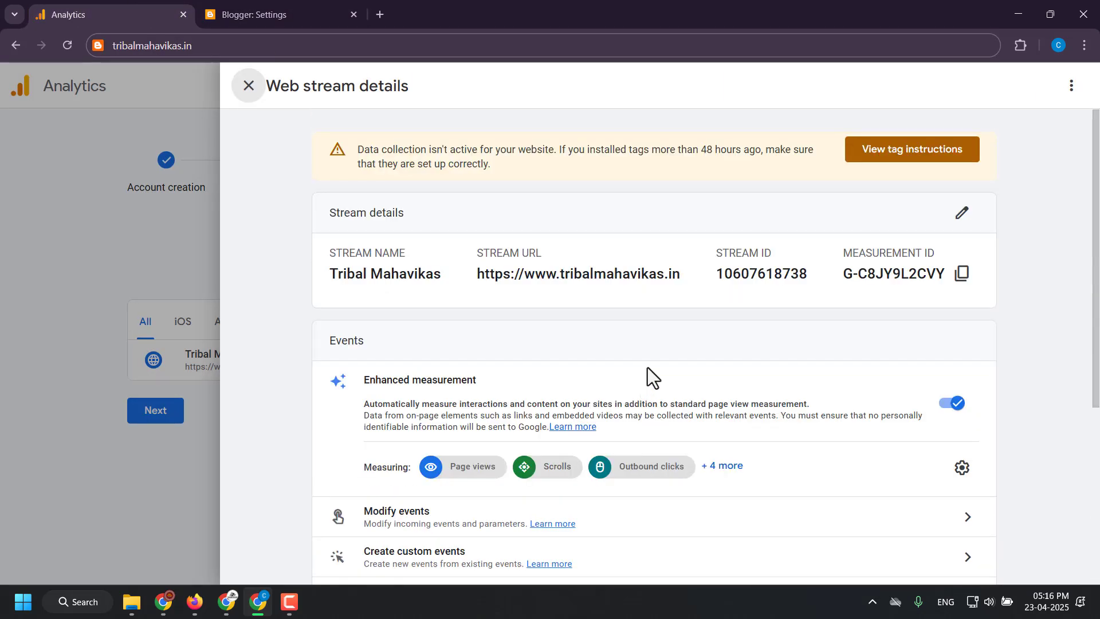
pyautogui.click(250, 92)
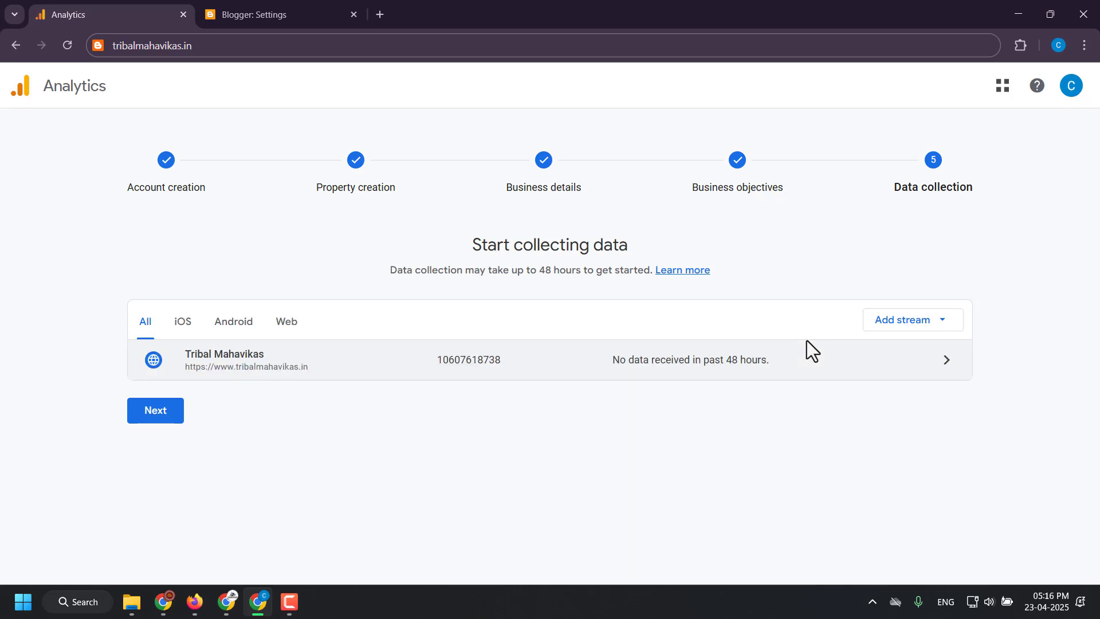
pyautogui.click(178, 416)
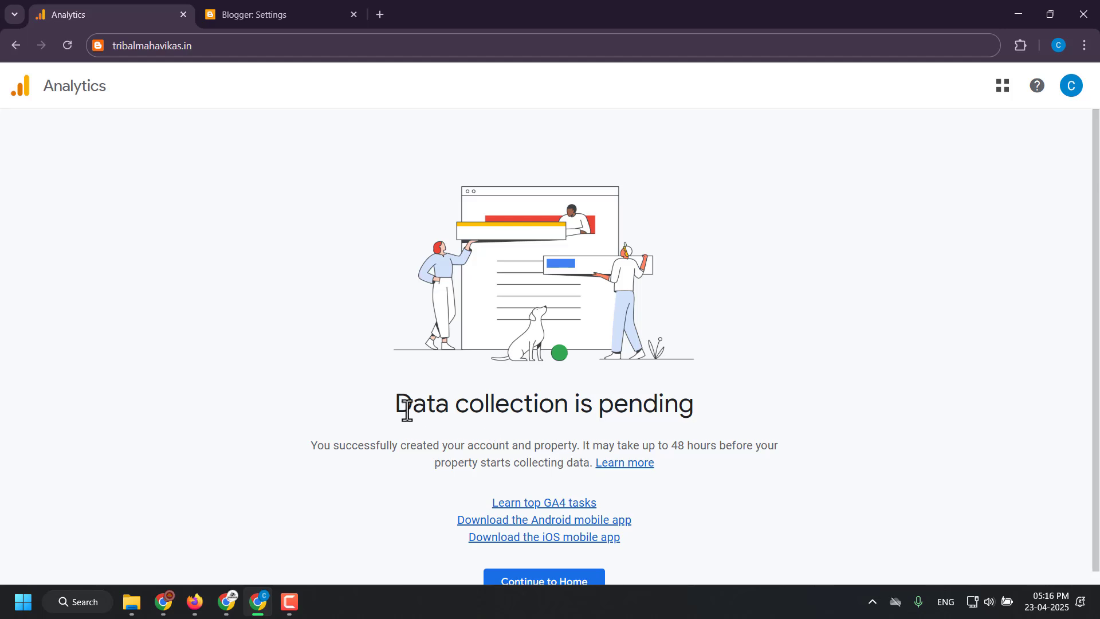
pyautogui.moveTo(397, 404); pyautogui.dragTo(678, 408)
pyautogui.scroll(-1, 679, 401)
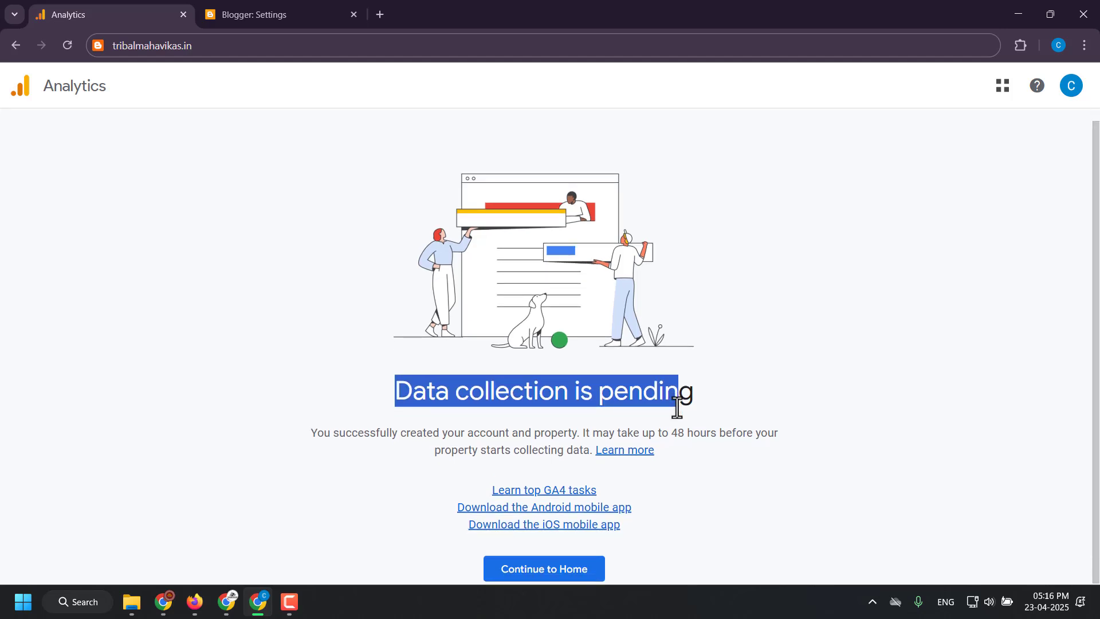
pyautogui.click(547, 569)
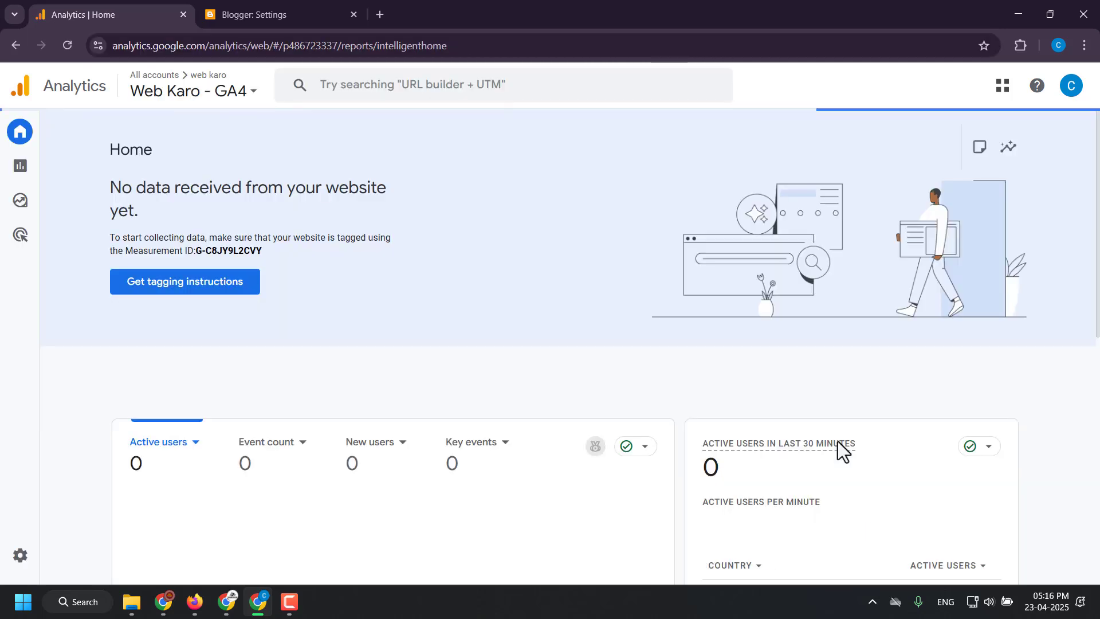
pyautogui.moveTo(838, 441)
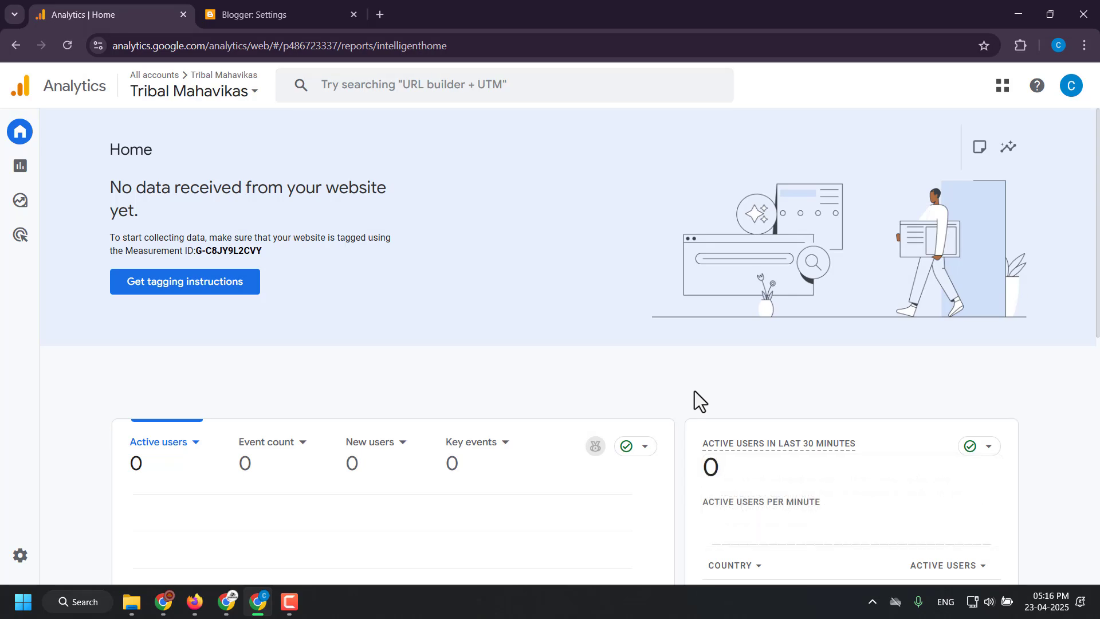
# Step: Look over the user and event cards on the Analytics home page, then copy the website address tribalmahavikas.in
pyautogui.click(1085, 136)
pyautogui.scroll(-3, 356, 350)
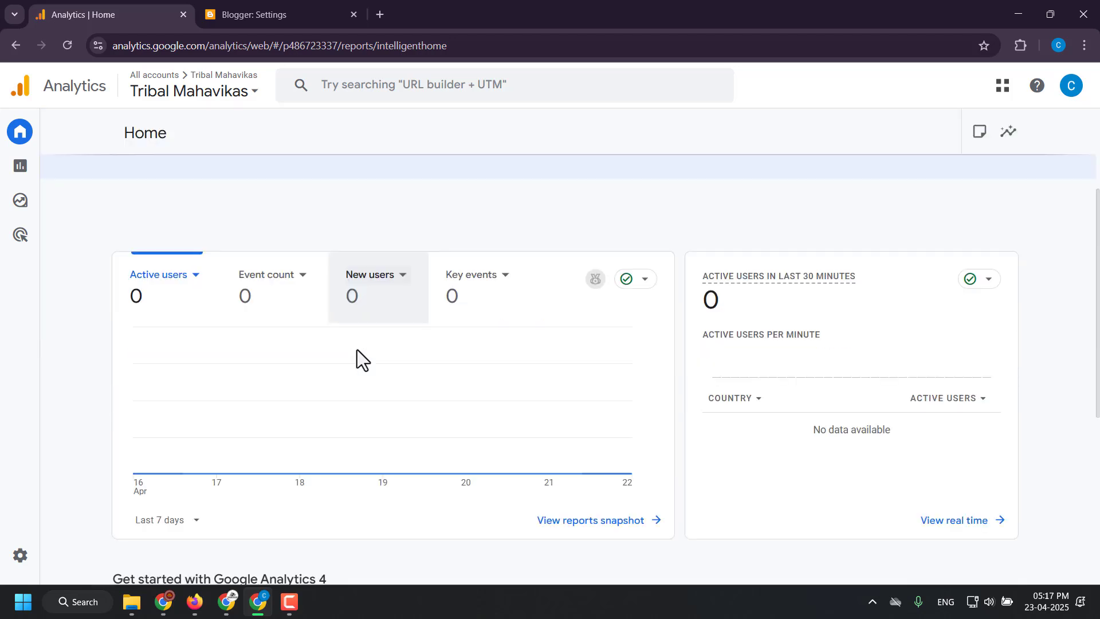
pyautogui.scroll(3, 356, 350)
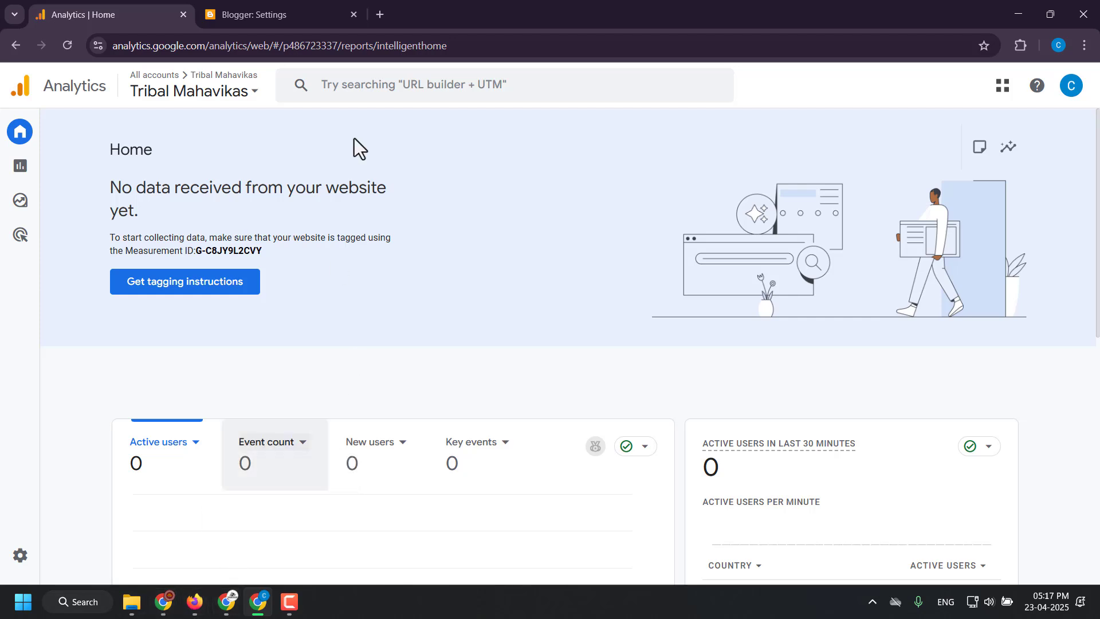
pyautogui.click(469, 51)
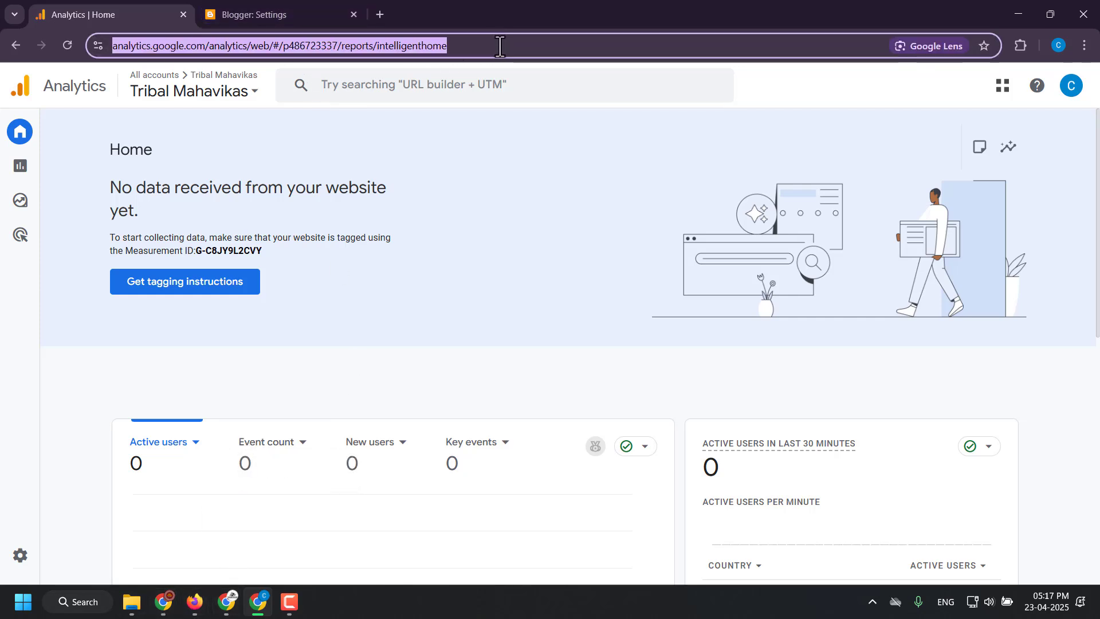
pyautogui.write('tribalmahavikas.in')
pyautogui.hotkey('ctrl', 'a')
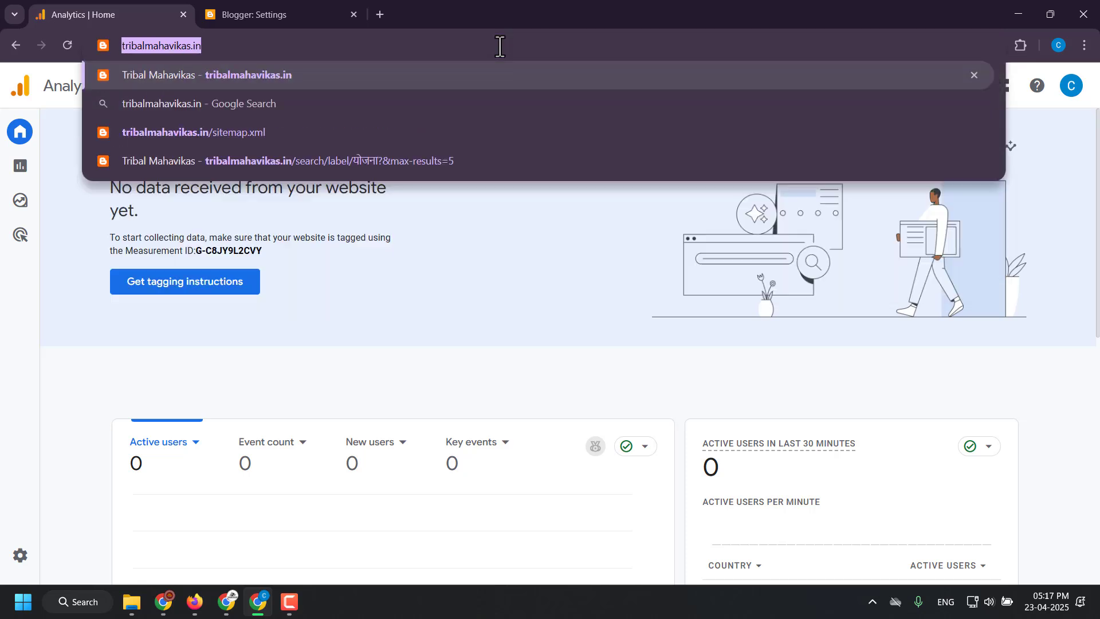
pyautogui.click(143, 408)
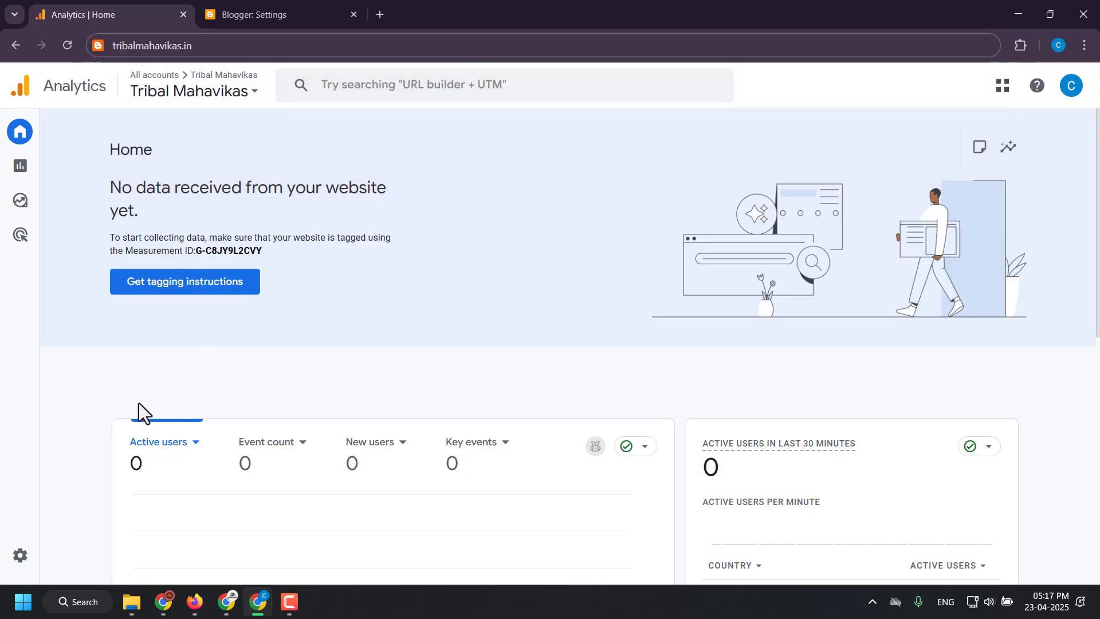
pyautogui.click(195, 602)
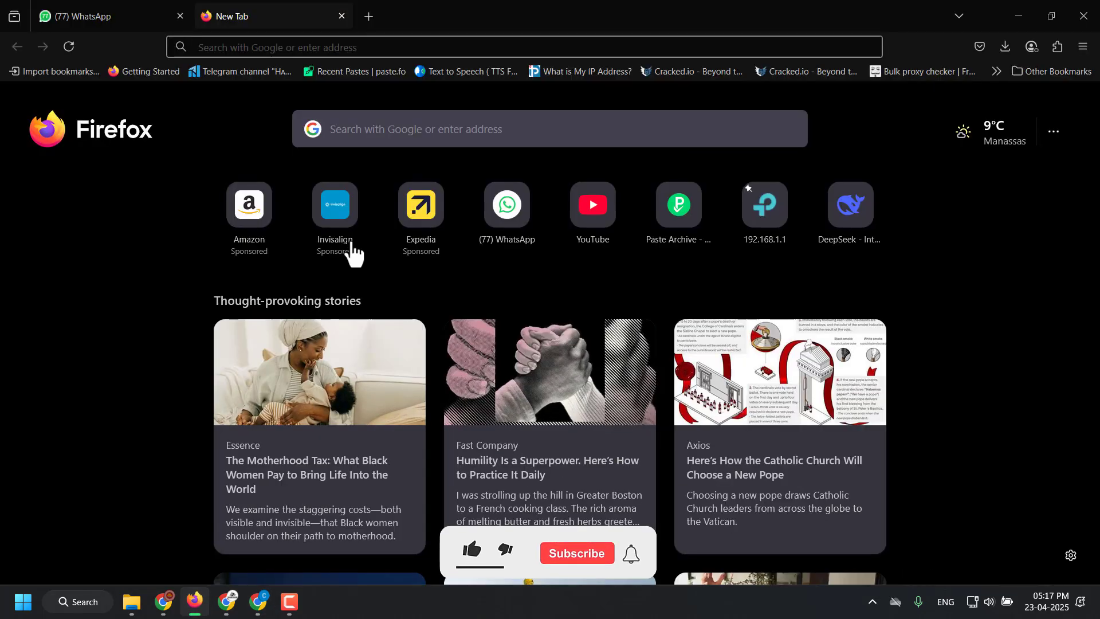
pyautogui.click(699, 44)
pyautogui.hotkey('ctrl', 'v')
pyautogui.press('Return')
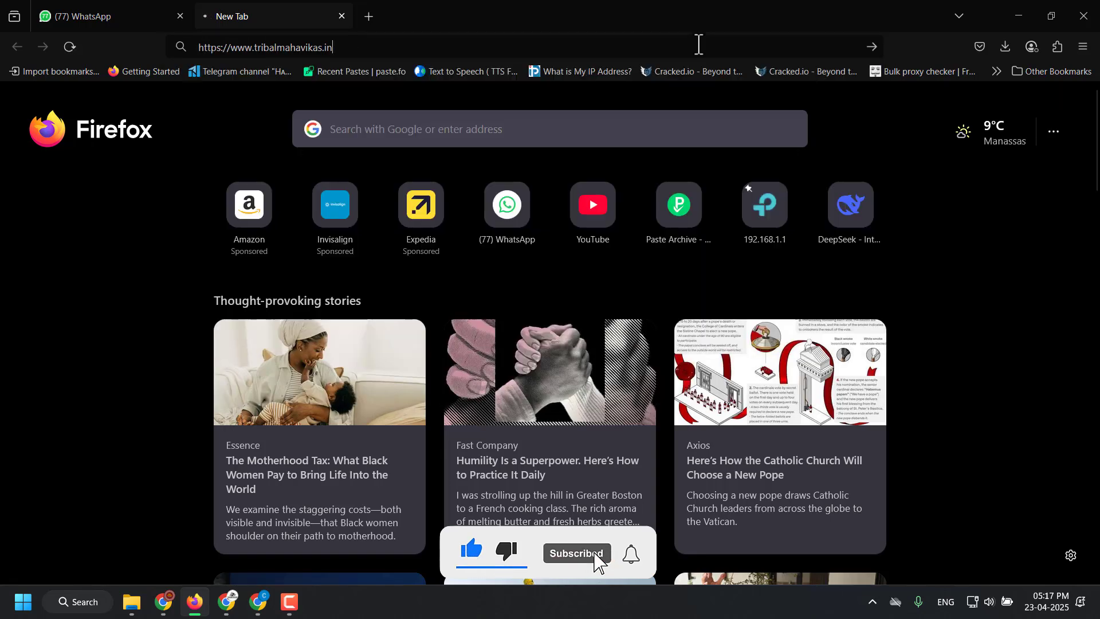
pyautogui.click(1045, 17)
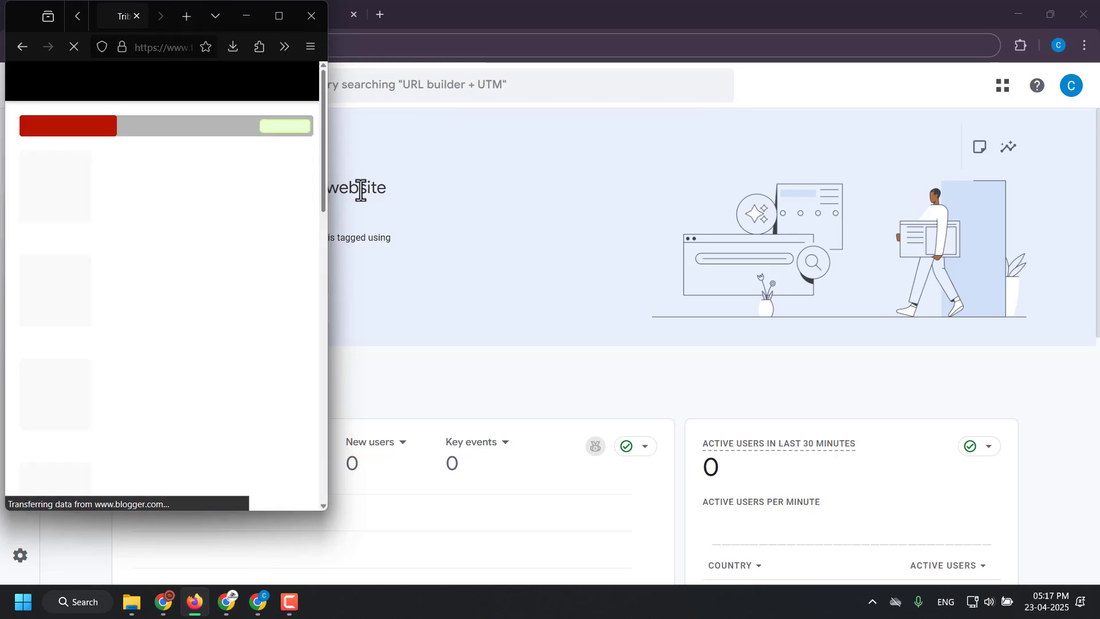
pyautogui.moveTo(324, 188); pyautogui.dragTo(474, 197)
pyautogui.moveTo(367, 19); pyautogui.dragTo(558, 46)
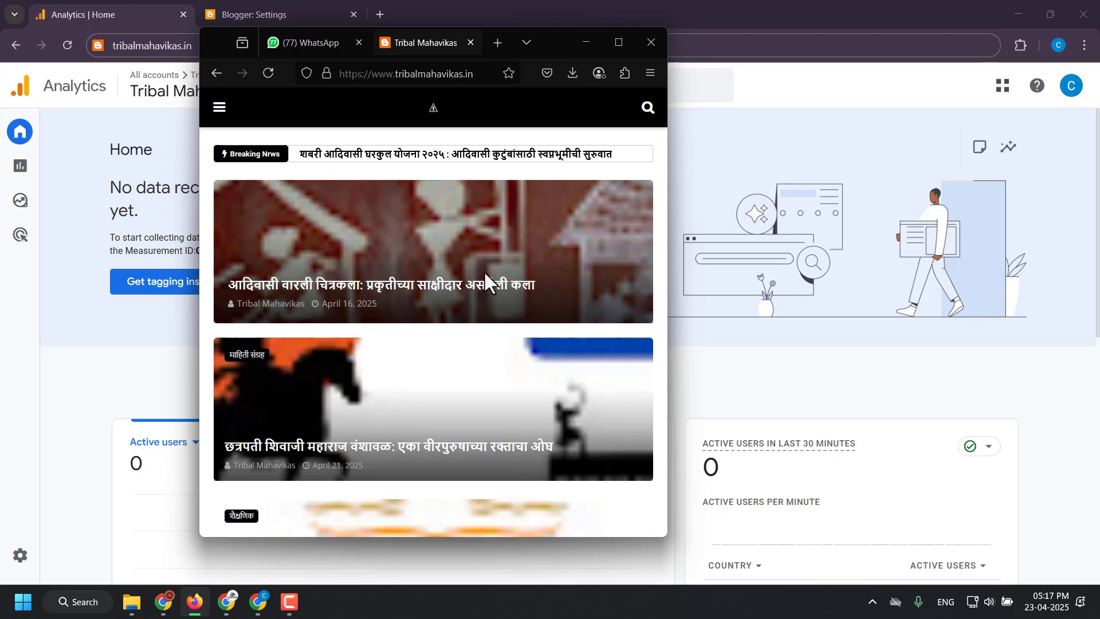
# Step: Open the Chhatrapati Shivaji Maharaj genealogy article on the website and read down through it to generate a visit
pyautogui.scroll(-3, 485, 275)
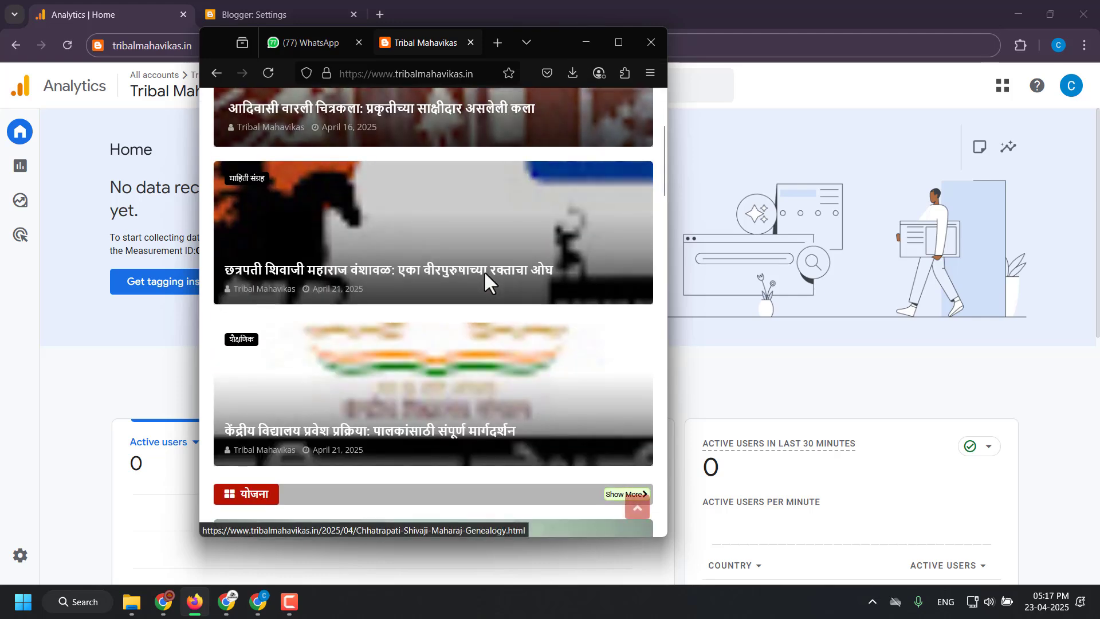
pyautogui.click(363, 217)
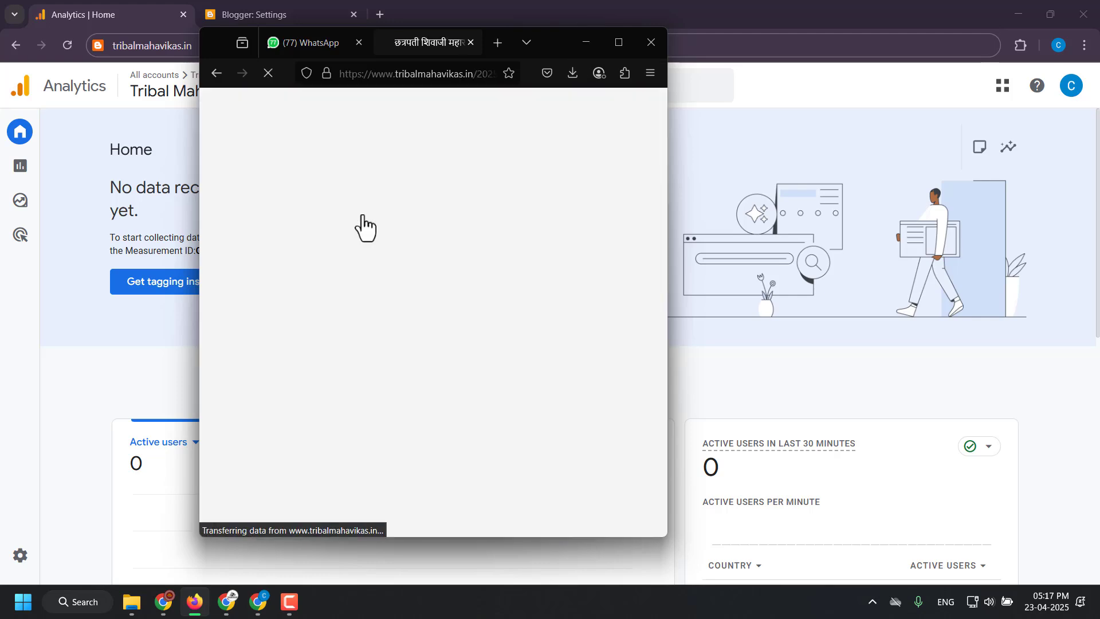
pyautogui.scroll(-9, 362, 216)
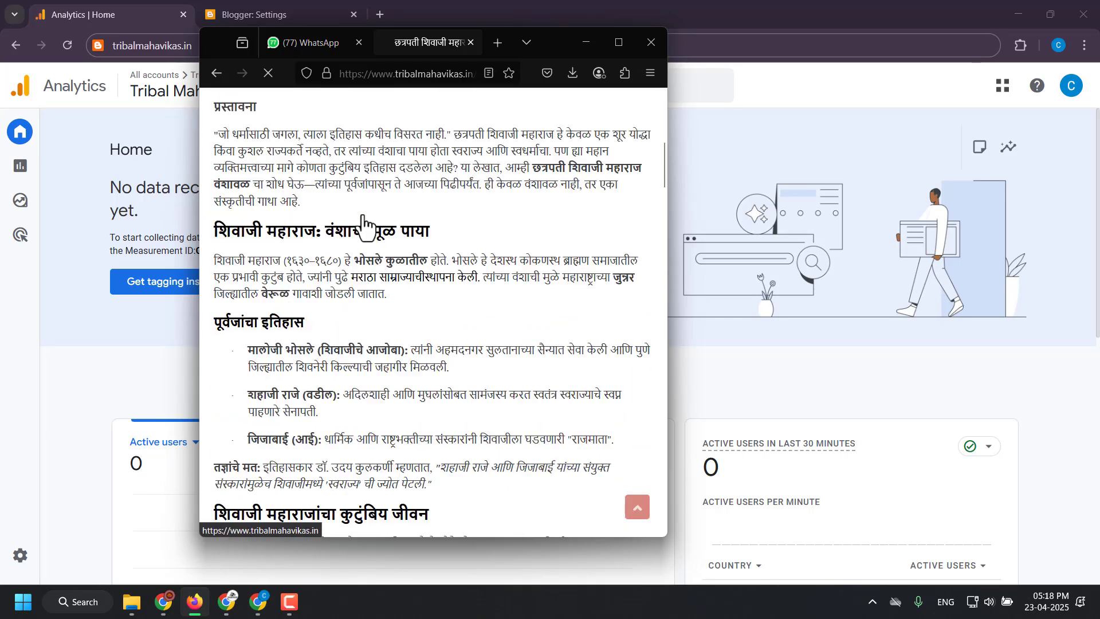
pyautogui.scroll(-20, 362, 217)
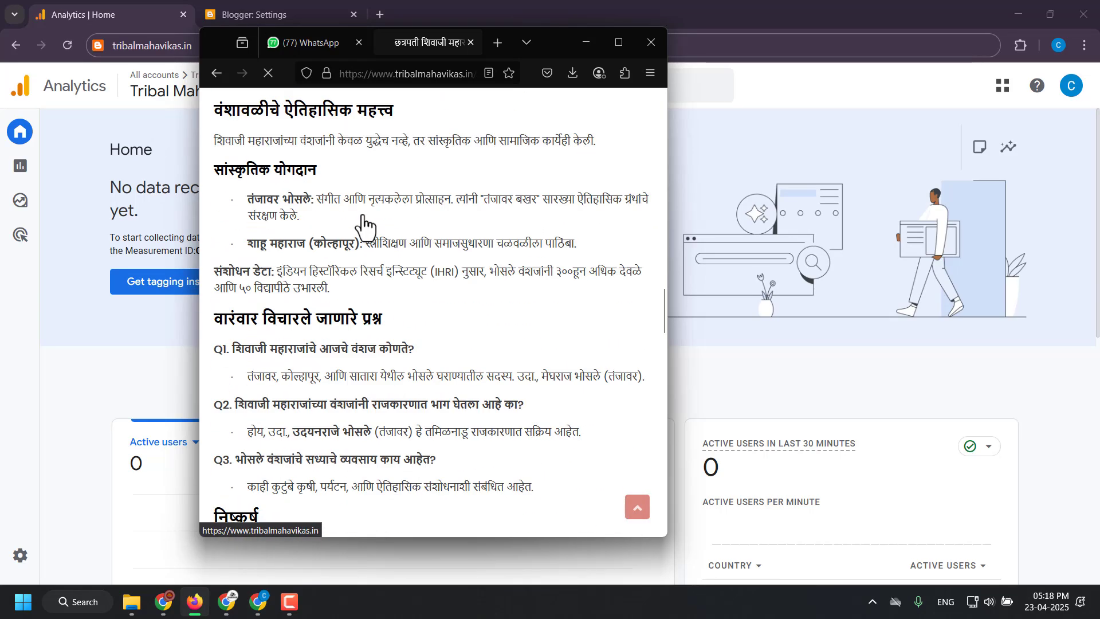
pyautogui.scroll(-20, 362, 216)
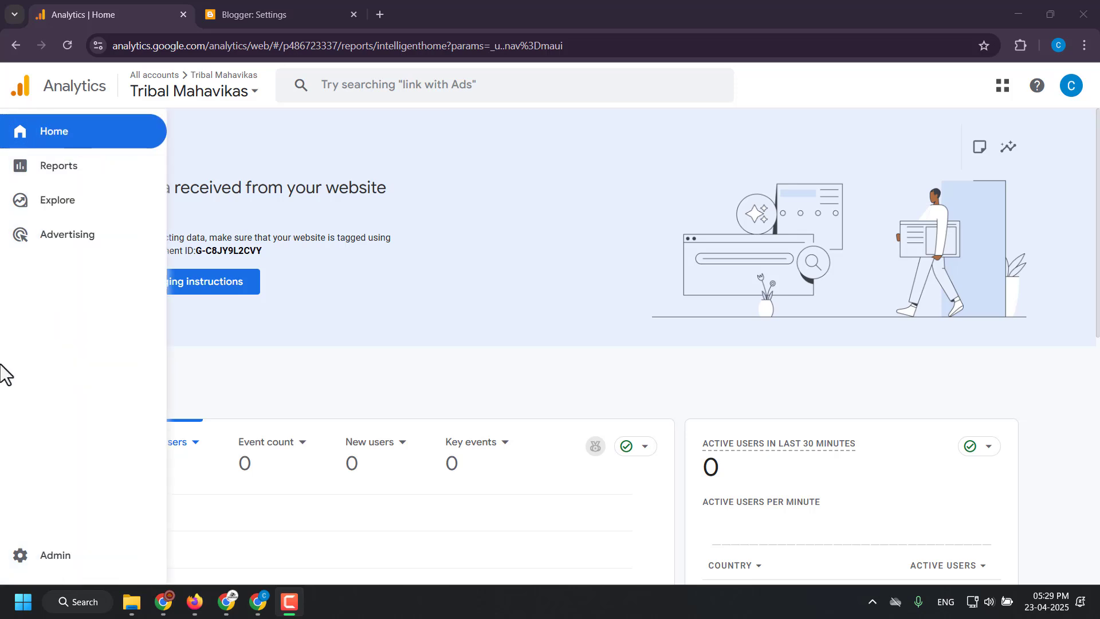
# Step: Reload the Google Analytics home page and check its active users, event and last 30 minutes cards
pyautogui.click(70, 45)
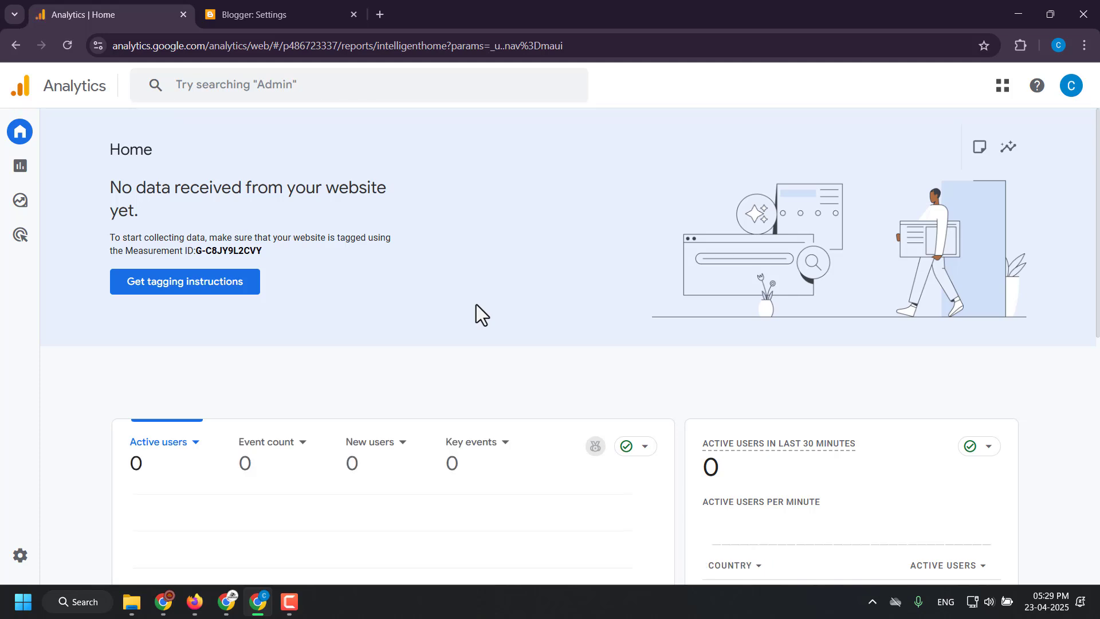
pyautogui.scroll(-6, 476, 304)
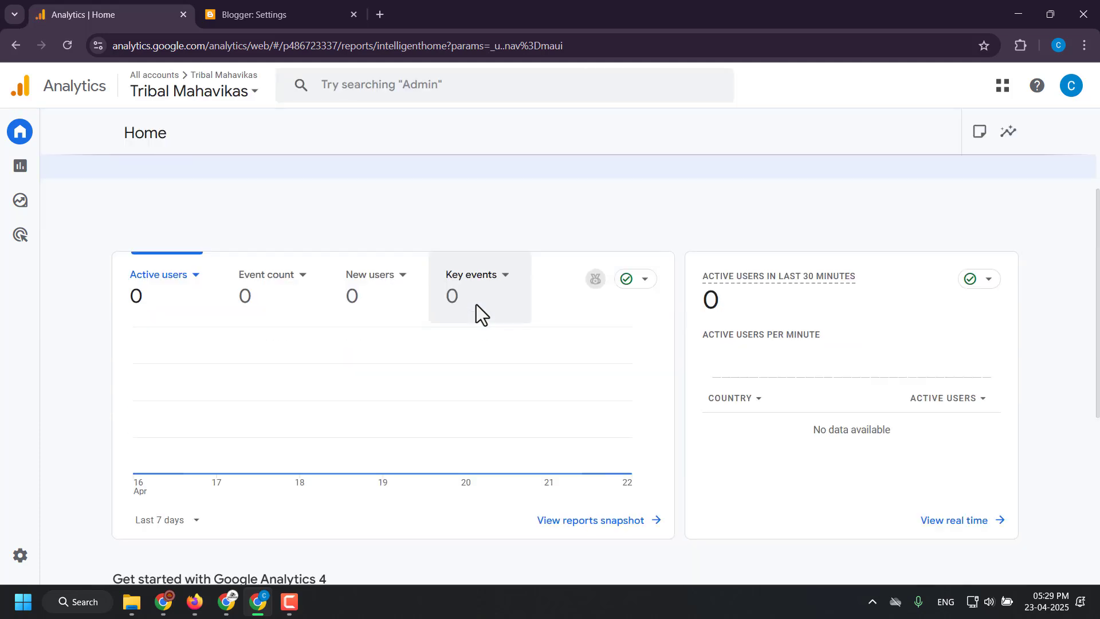
pyautogui.scroll(3, 580, 349)
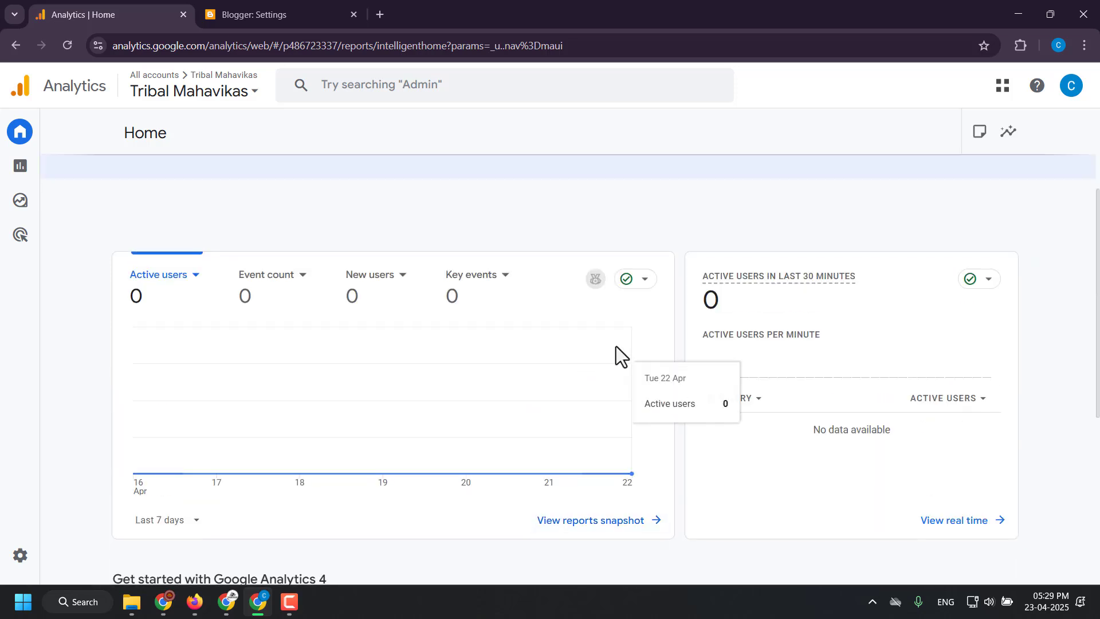
# Step: Examine the realtime overview's views by page title and screen name, then return to the Analytics home page
pyautogui.click(956, 522)
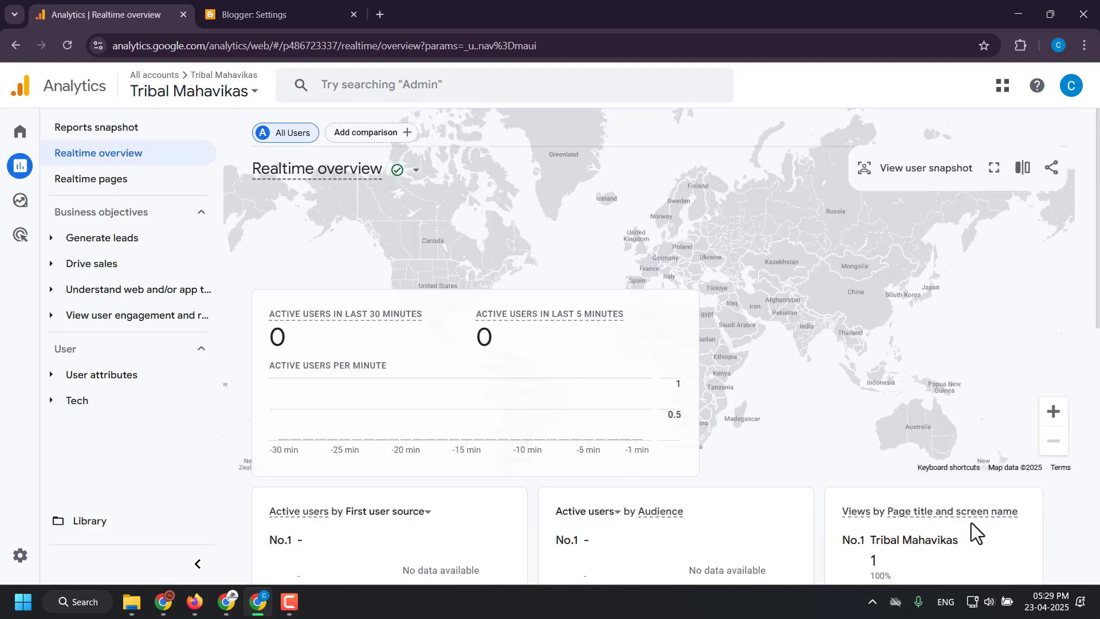
pyautogui.scroll(-3, 782, 541)
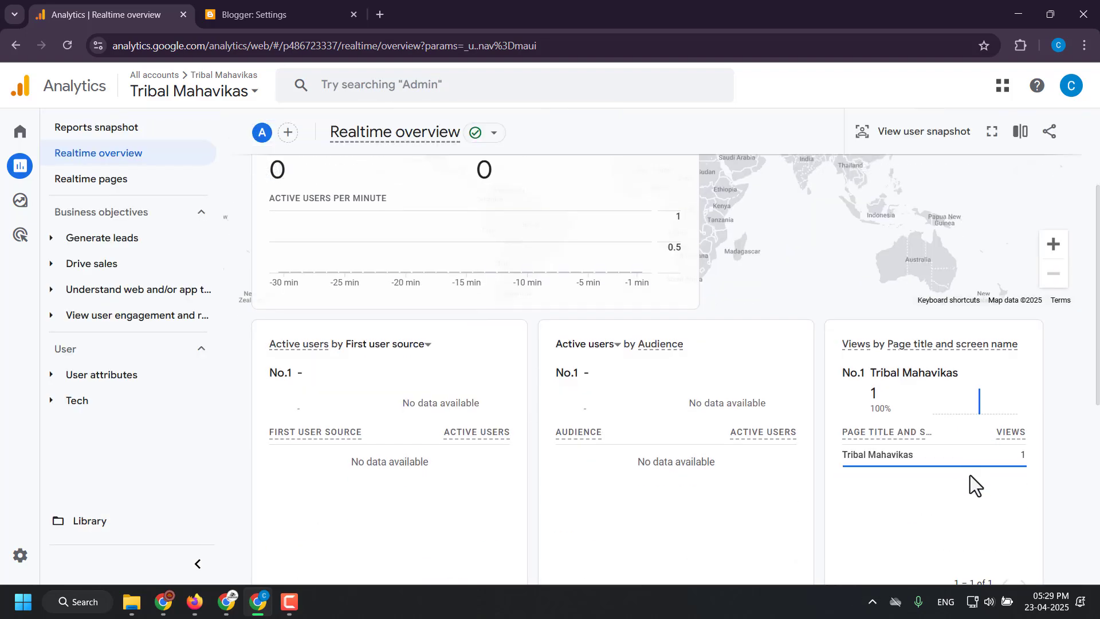
pyautogui.moveTo(992, 449)
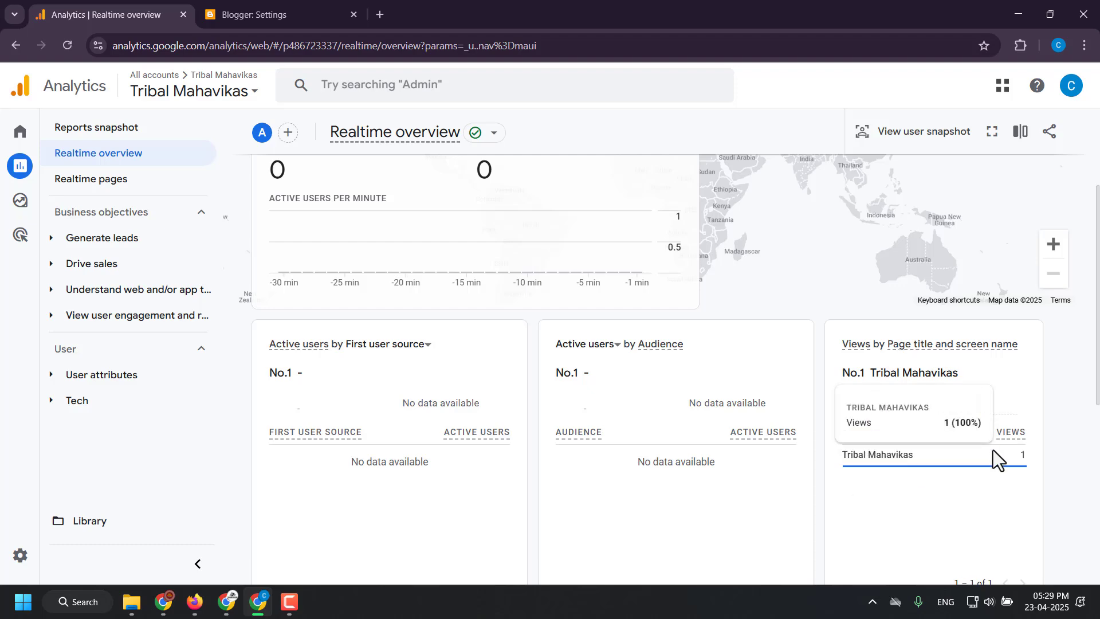
pyautogui.scroll(3, 994, 451)
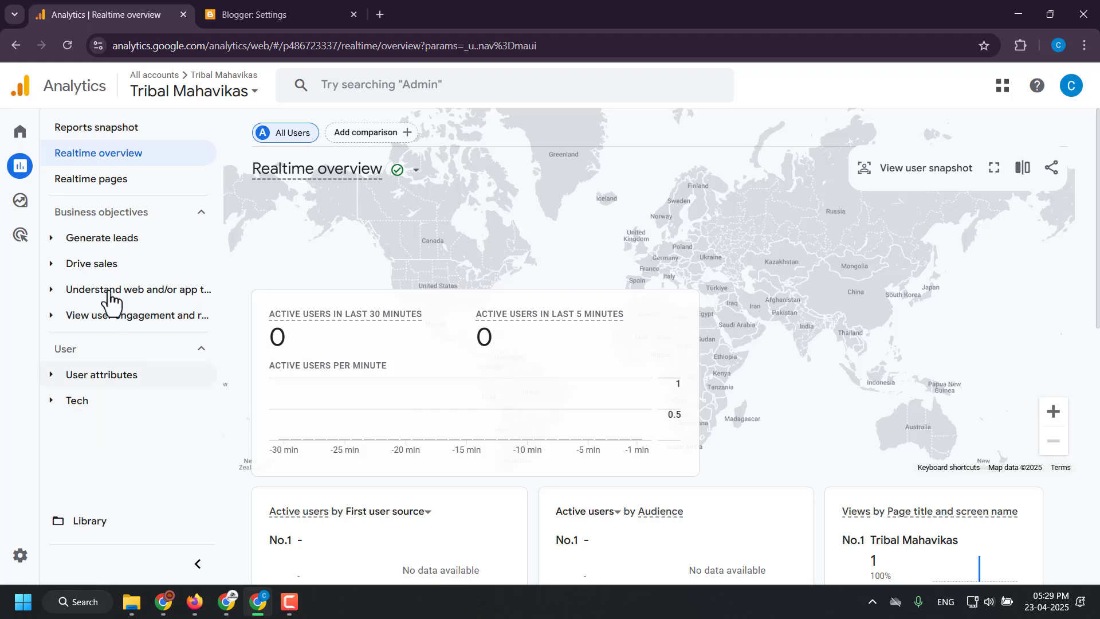
pyautogui.click(26, 135)
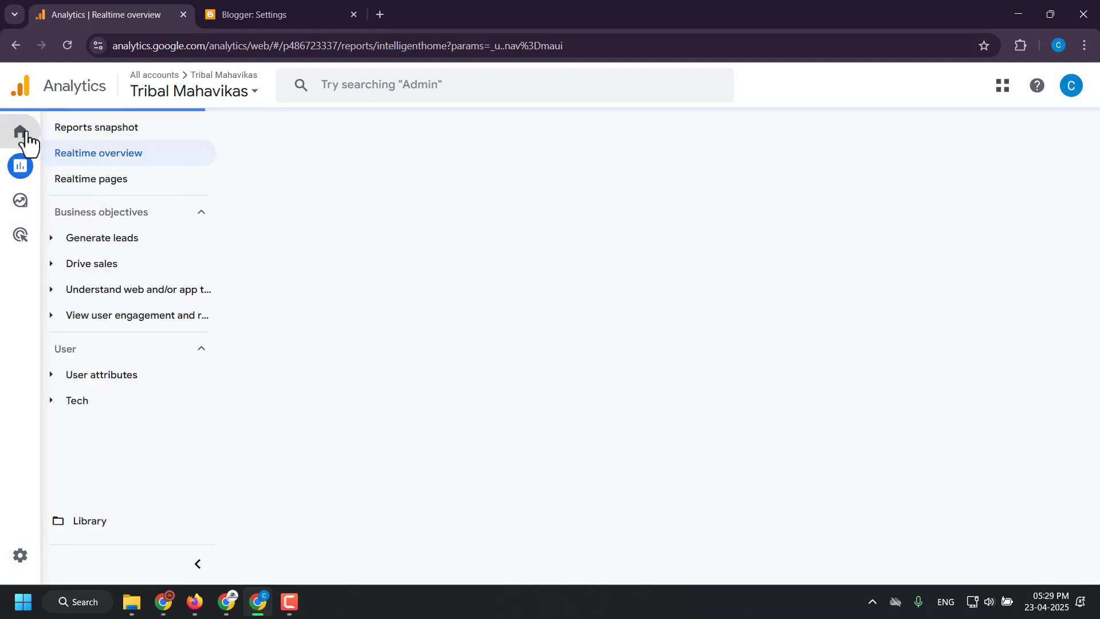